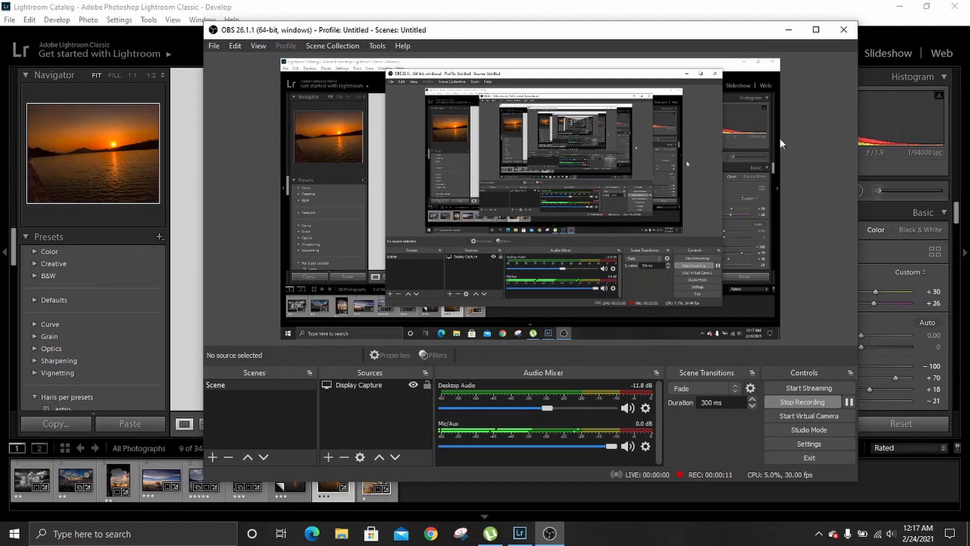
- Switch to Lightroom Classic and show the edited sunset photo side by side with its before version
left_click(783, 31)
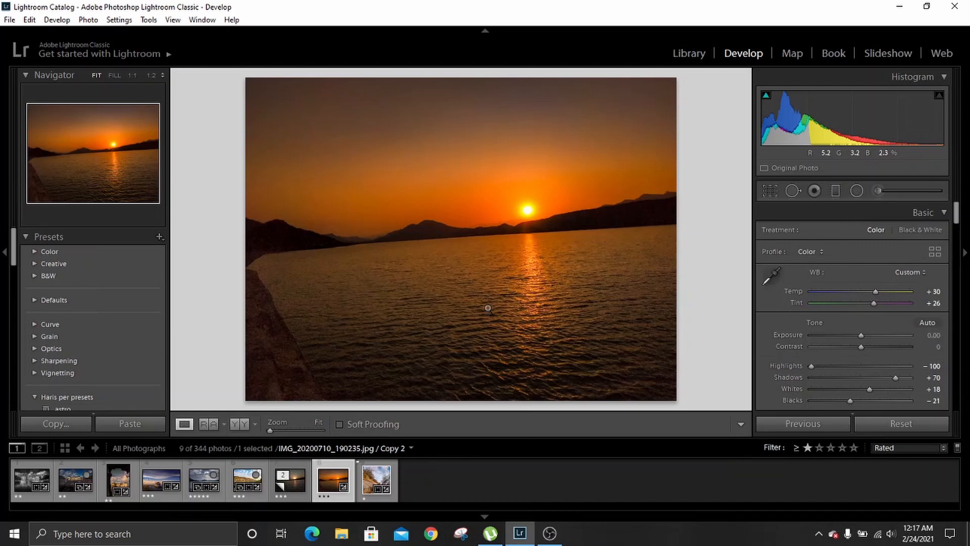
left_click(236, 426)
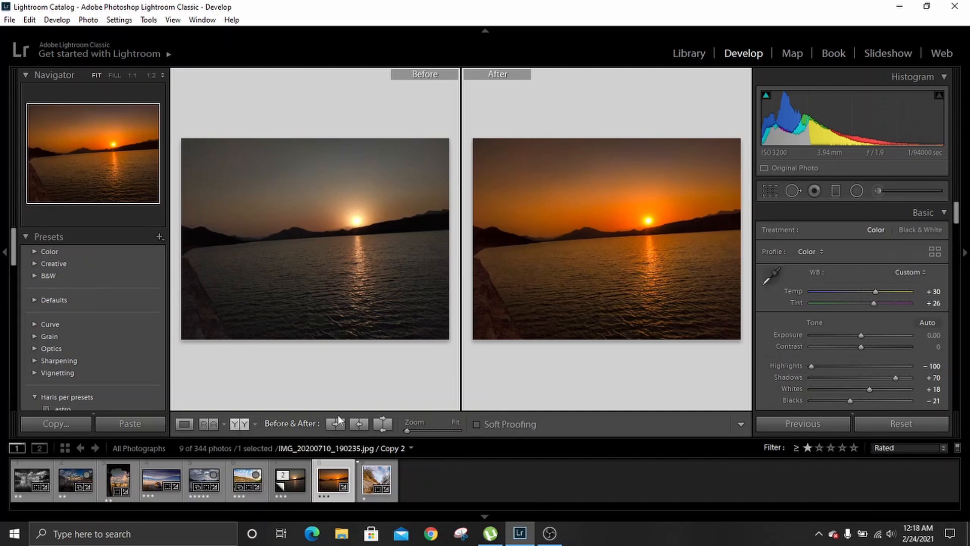
- Open the unedited version of the sunset photo and display it alone in Loupe view
right_click(326, 485)
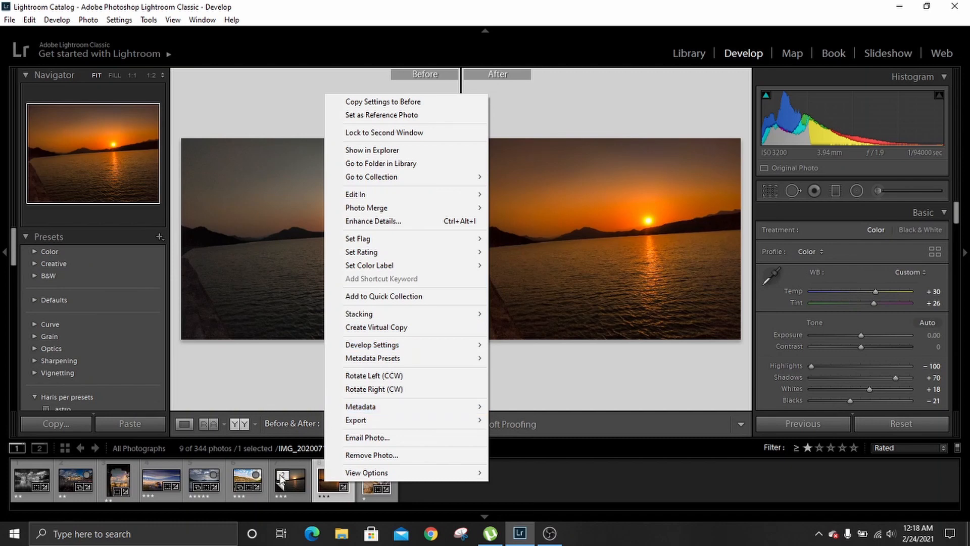
left_click(292, 482)
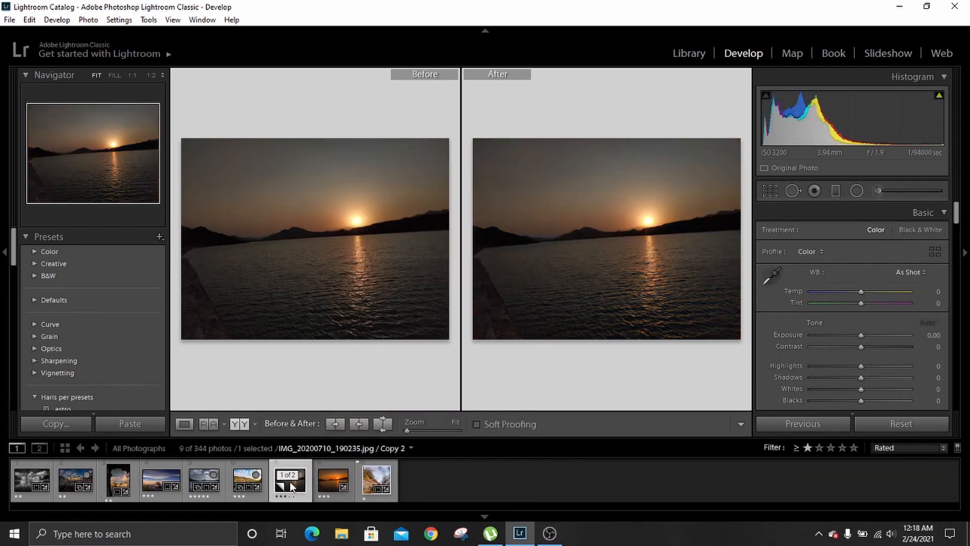
left_click(184, 425)
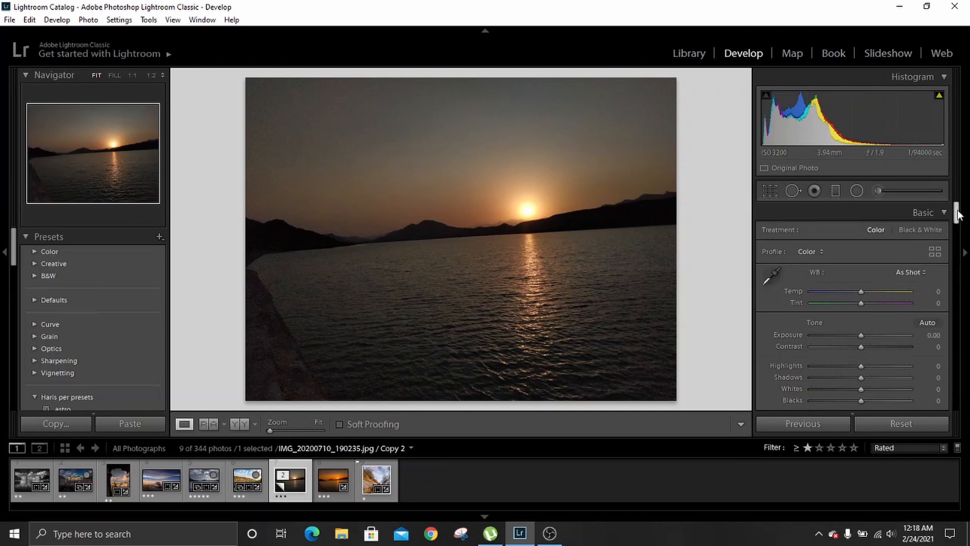
- Set the photo's Exposure to +0.28, Highlights to −62 and Shadows to +45
left_click_drag(958, 215, 958, 222)
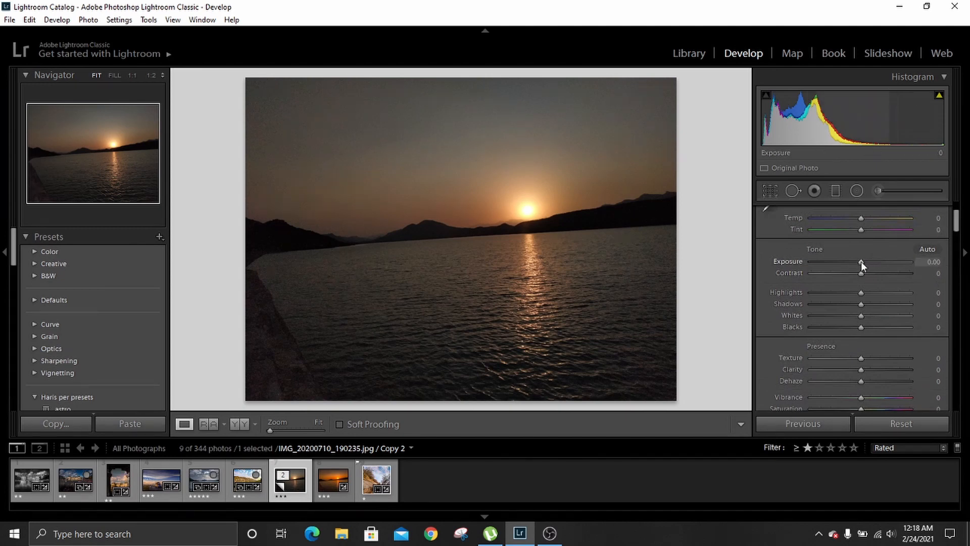
left_click_drag(861, 262, 863, 261)
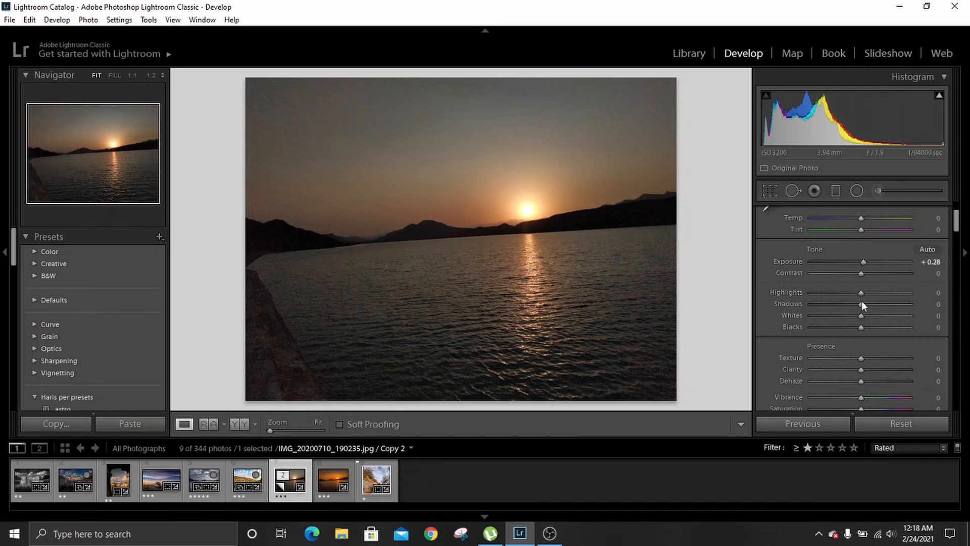
left_click_drag(861, 296, 832, 299)
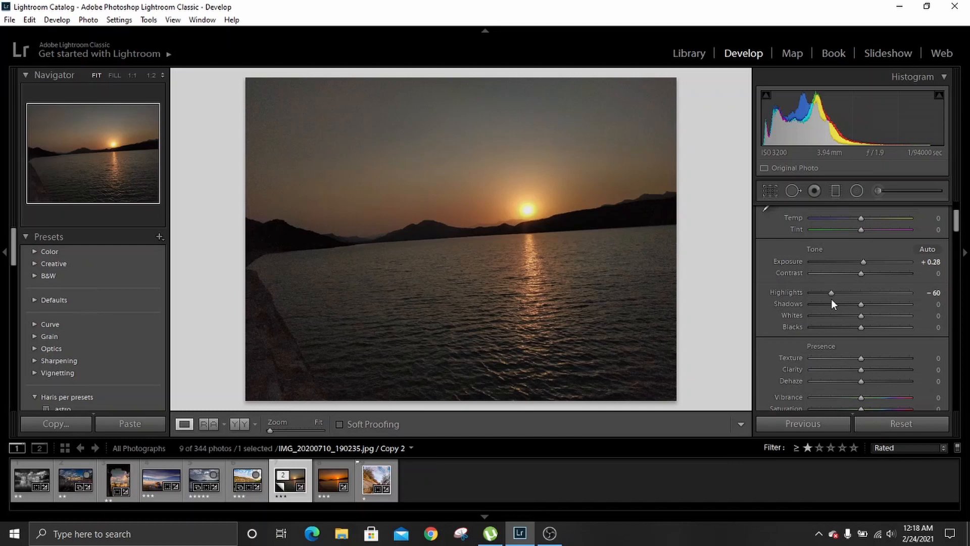
mouse_move(832, 298)
left_mouse_down()
mouse_move(795, 296)
mouse_move(828, 292)
left_mouse_up()
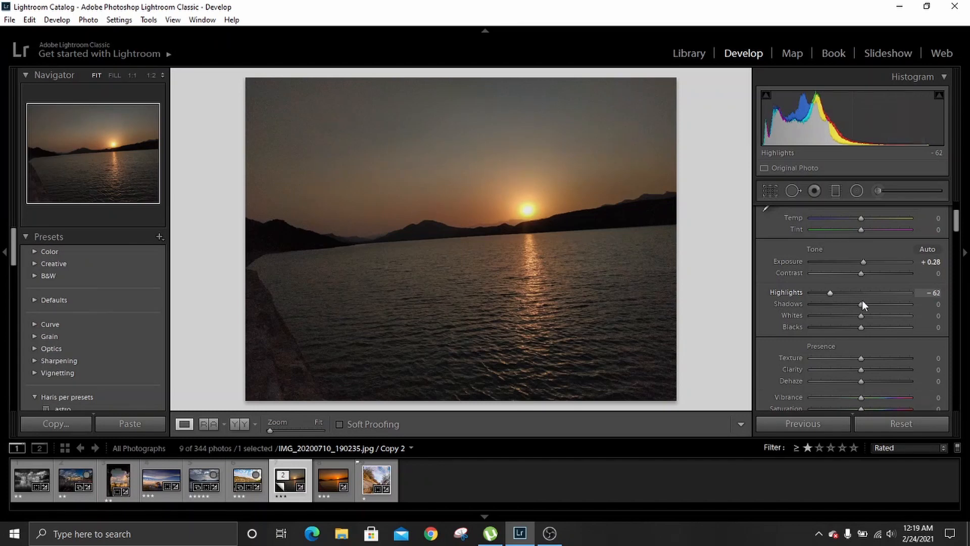
left_click_drag(863, 302, 883, 306)
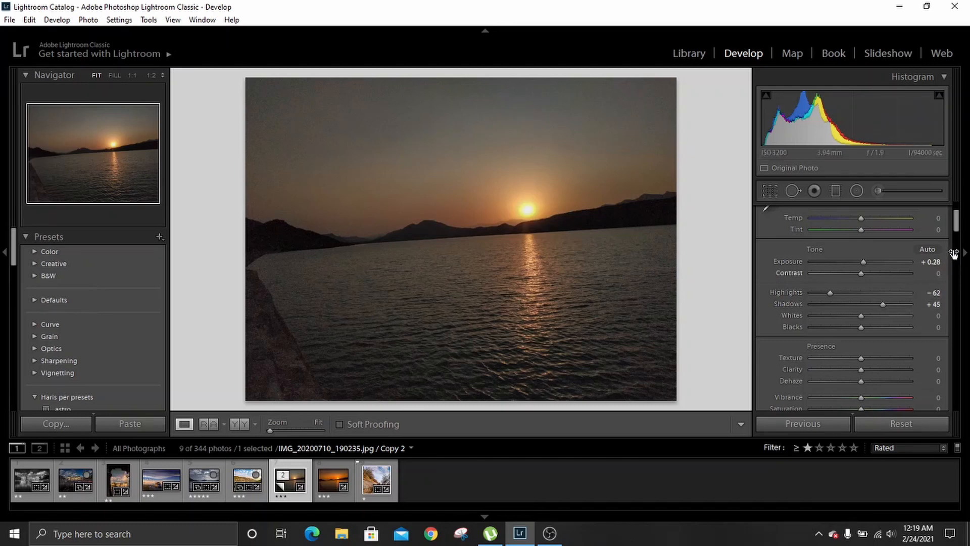
- Warm the photo's white balance by setting Temp to +29 and Tint to +23
scroll(957, 225, "up", 3)
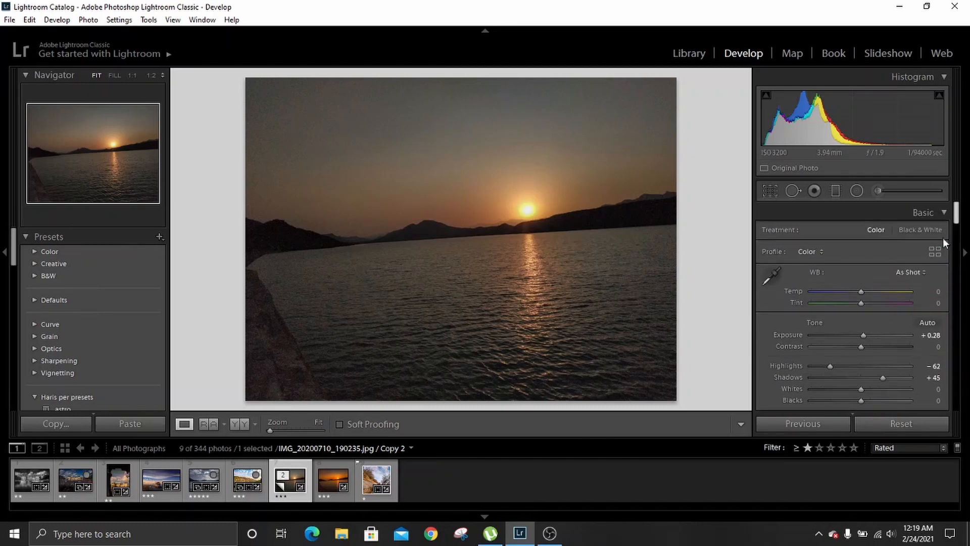
mouse_move(864, 291)
left_mouse_down()
mouse_move(877, 291)
mouse_move(870, 302)
mouse_move(878, 302)
left_mouse_up()
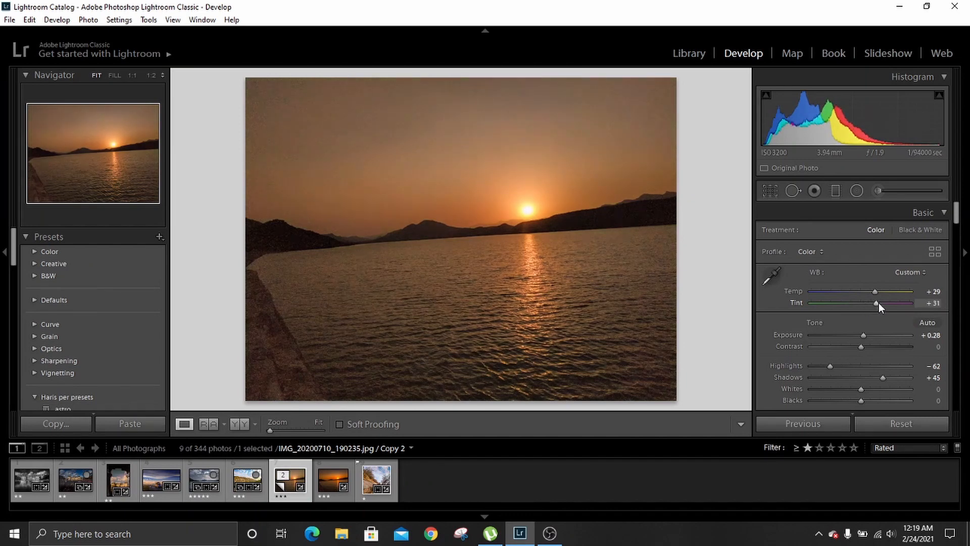
left_click_drag(877, 304, 874, 303)
- Set the photo's Whites to +19 and Blacks to −39
left_click_drag(957, 218, 957, 230)
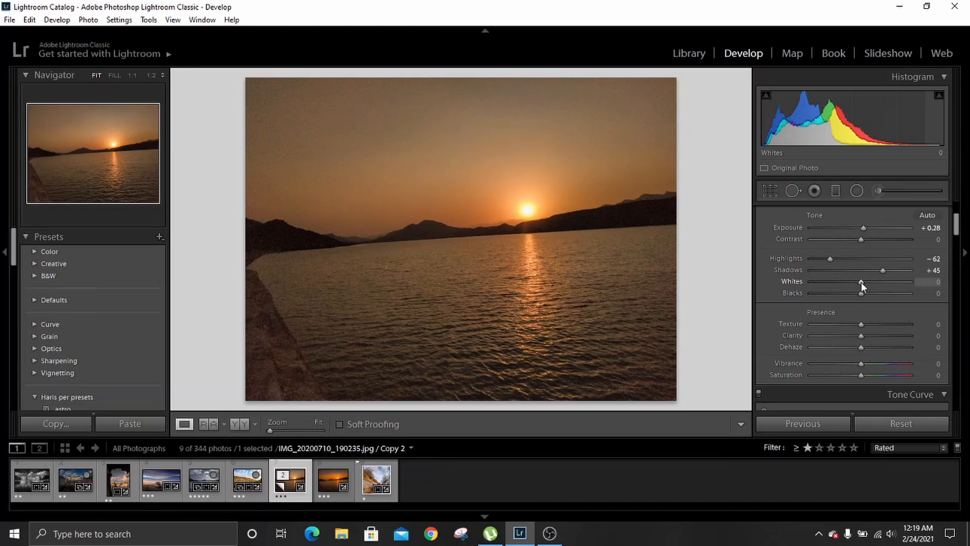
key("alt")
left_click_drag(861, 281, 841, 296)
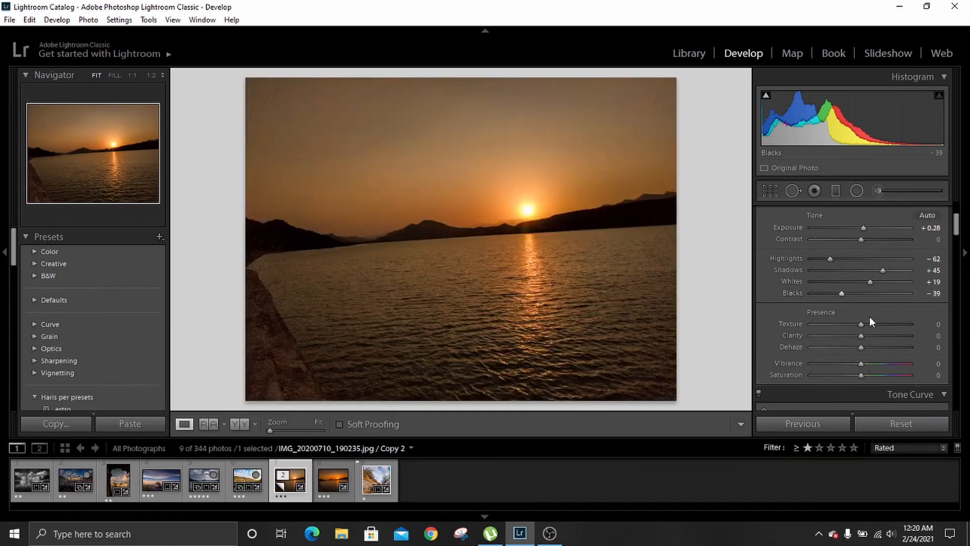
- Set the photo's Texture to +9, Clarity to −8, Vibrance to +14 and Saturation to +8
left_click_drag(862, 324, 858, 337)
mouse_move(864, 362)
left_mouse_down()
mouse_move(865, 375)
mouse_move(868, 365)
left_mouse_up()
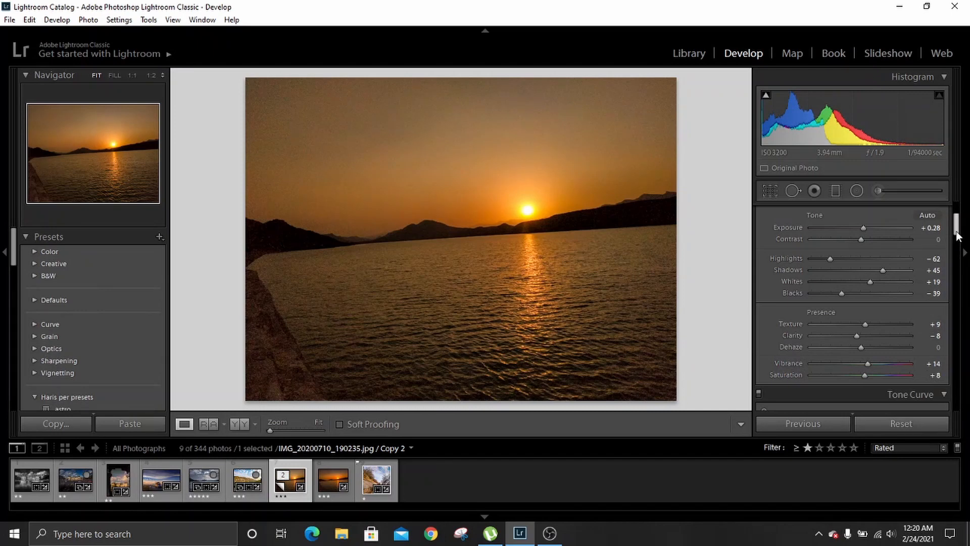
left_click_drag(957, 229, 956, 216)
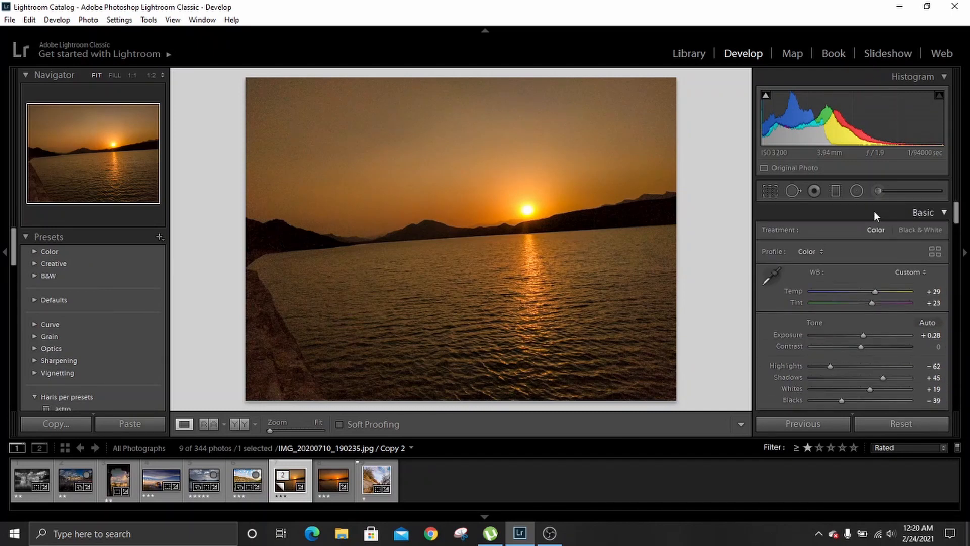
- Add a graduated filter with reset effect values over the sky, ending near the waterline and tilted to follow it
left_click(836, 192)
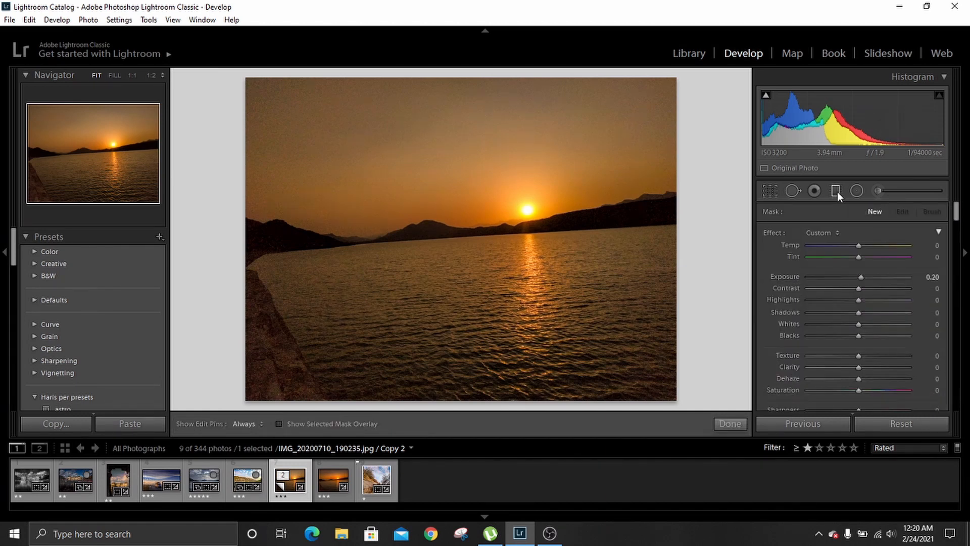
double_click(773, 233)
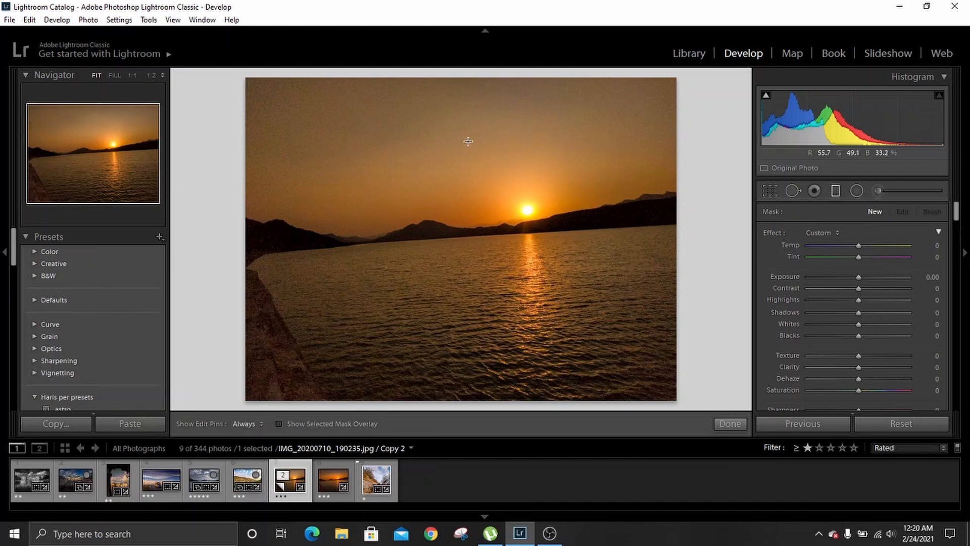
left_click_drag(464, 133, 472, 241)
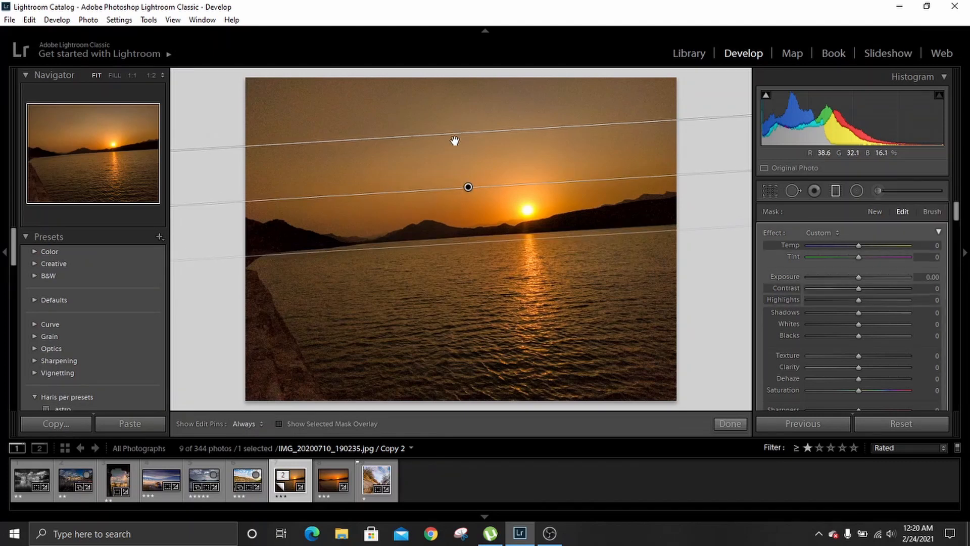
left_click_drag(456, 122, 466, 119)
left_click_drag(553, 177, 532, 178)
left_click_drag(466, 178, 467, 168)
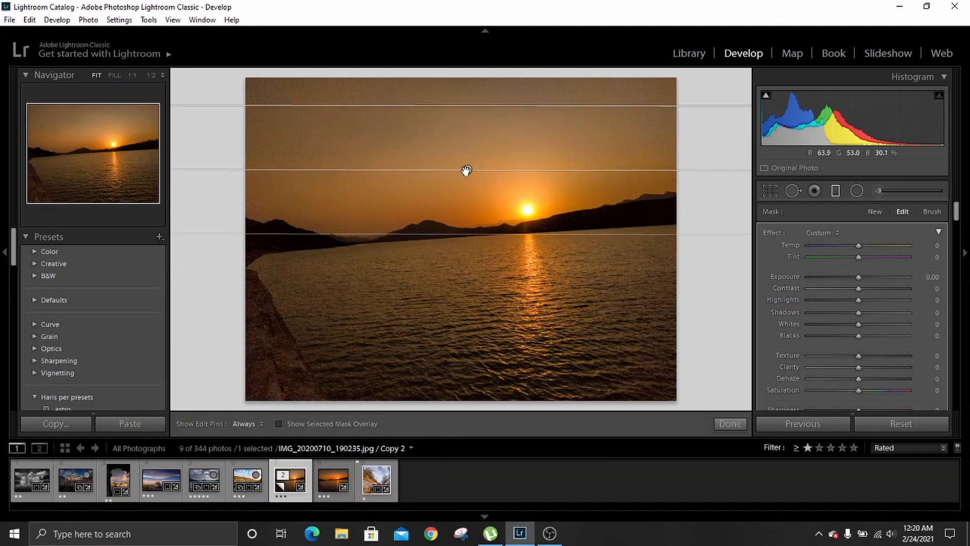
left_click_drag(578, 163, 577, 161)
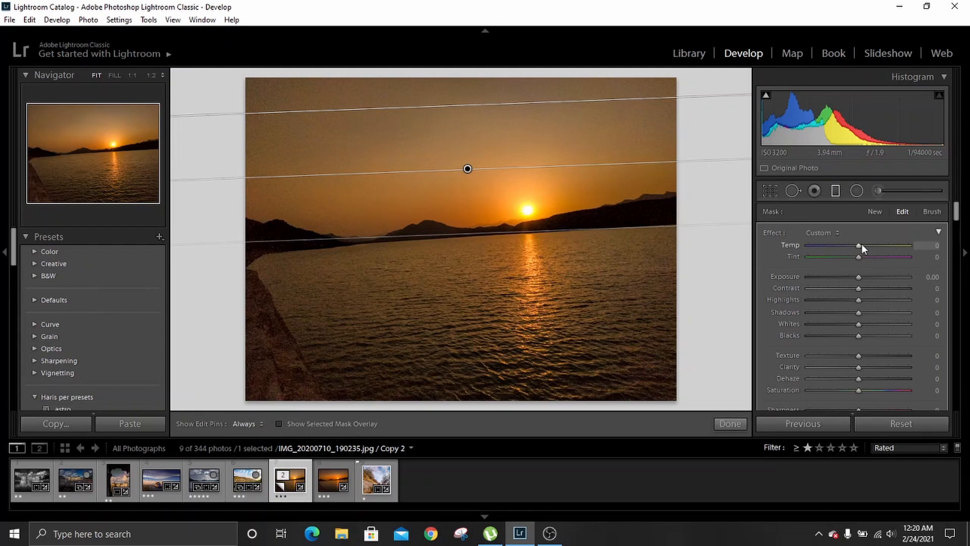
- Set the sky filter's Temp to −22 and Exposure to −0.29
left_click_drag(859, 244, 850, 246)
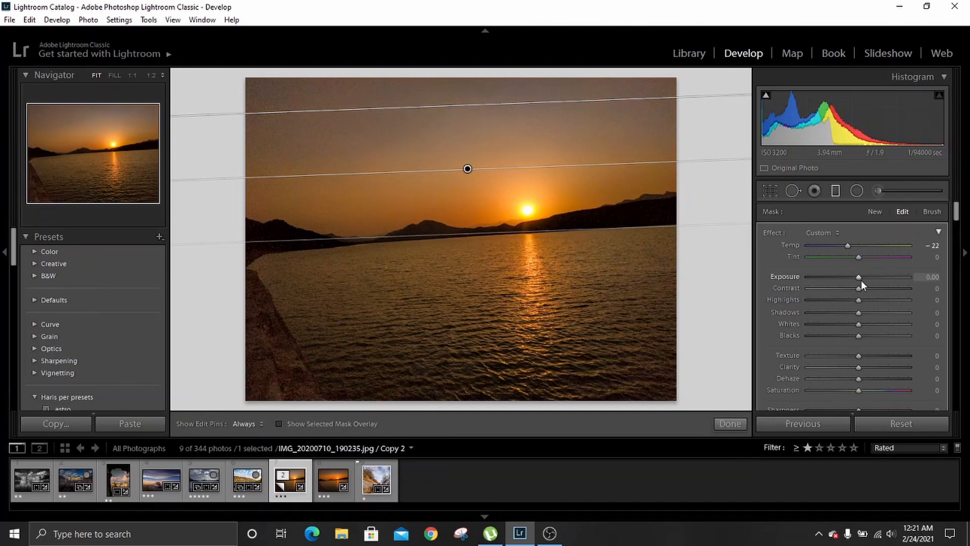
left_click_drag(859, 277, 856, 278)
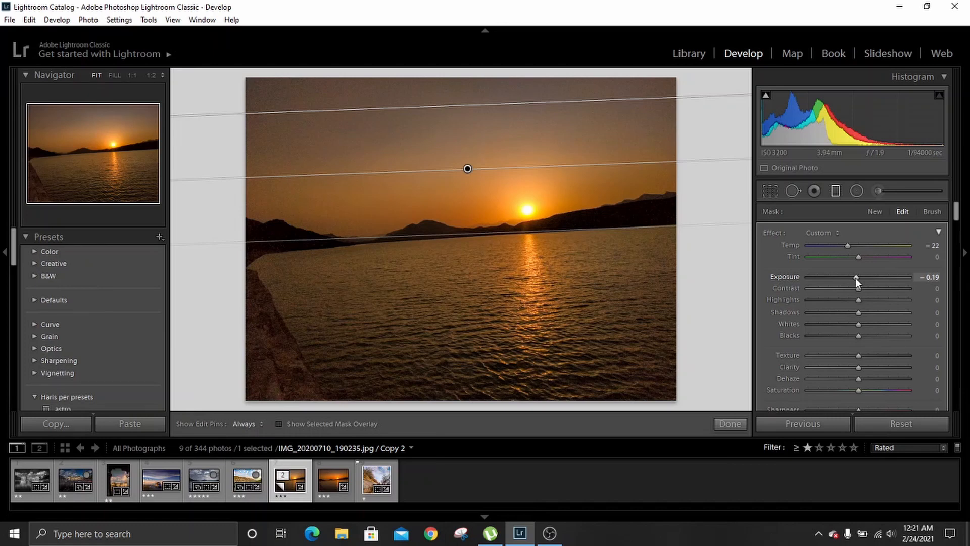
left_click_drag(855, 278, 853, 278)
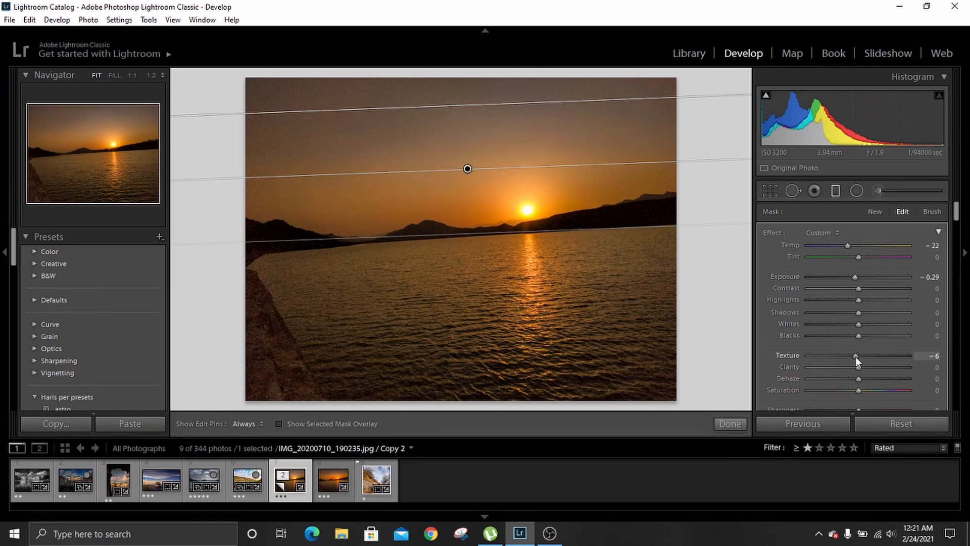
- Lower the sky filter's Texture and Clarity slightly, resetting both to 0 before the final adjustment
left_click_drag(856, 356, 853, 357)
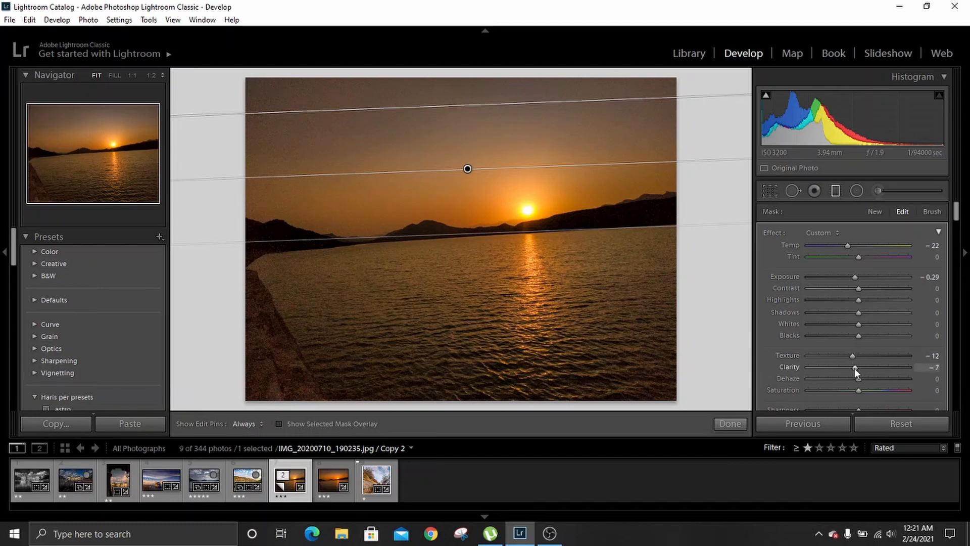
double_click(788, 359)
double_click(789, 365)
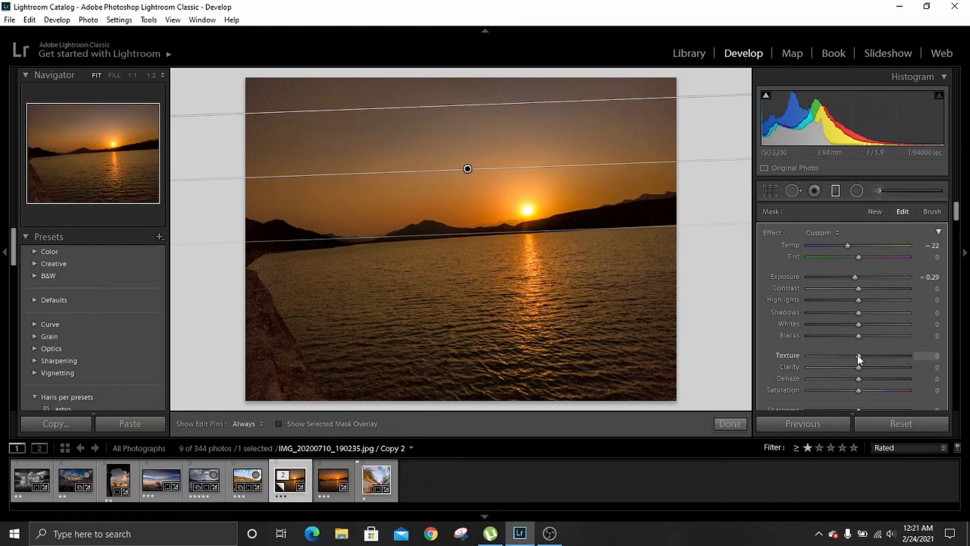
left_click_drag(855, 356, 855, 368)
- Add a second graduated filter rising from the water, centred just below the horizon and tilted parallel to the waterline
left_click(875, 212)
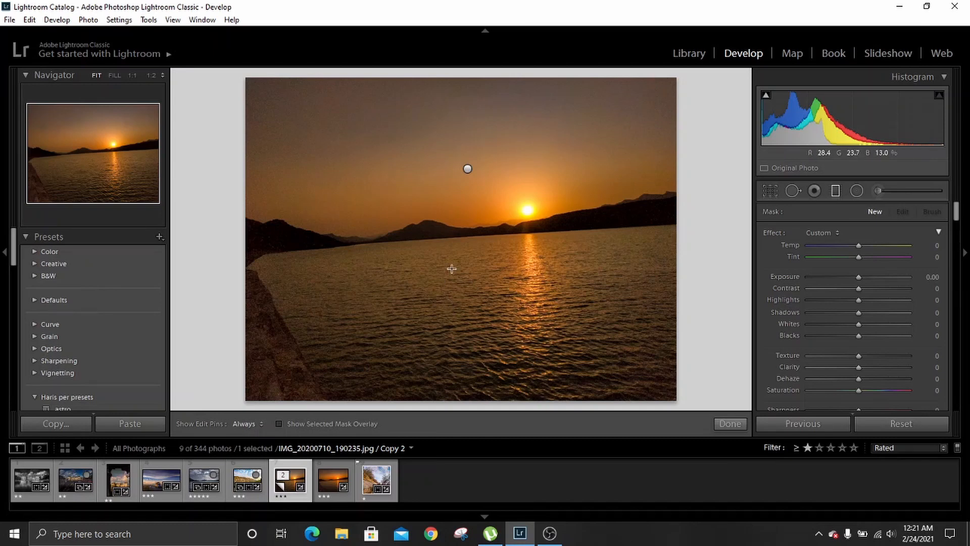
left_click_drag(460, 284, 457, 153)
left_click_drag(470, 285, 478, 304)
left_click_drag(458, 228, 466, 252)
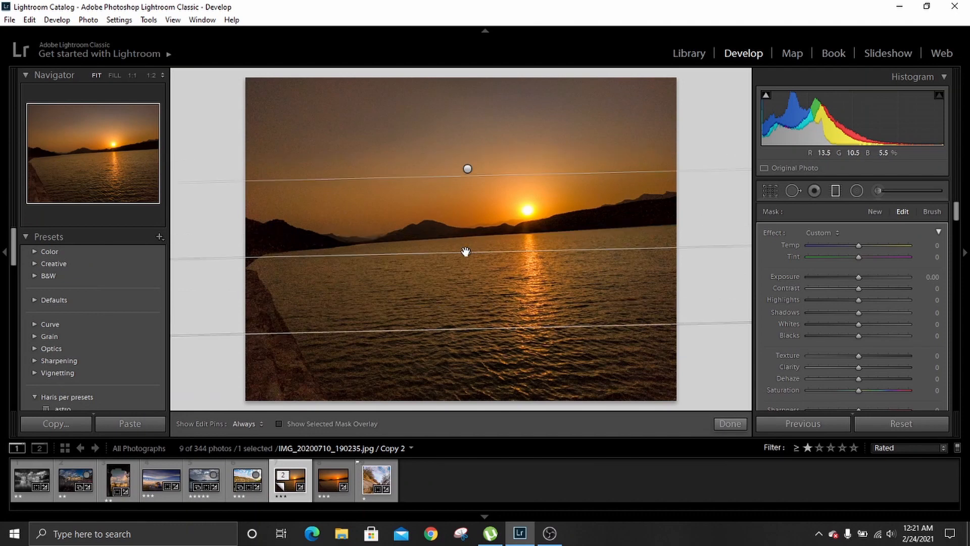
left_click_drag(575, 247, 576, 237)
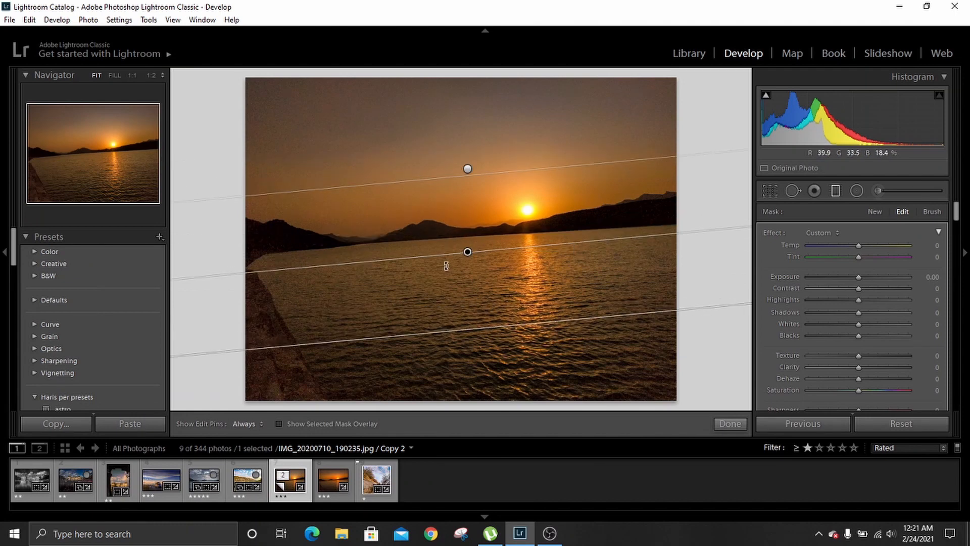
left_click_drag(468, 252, 468, 243)
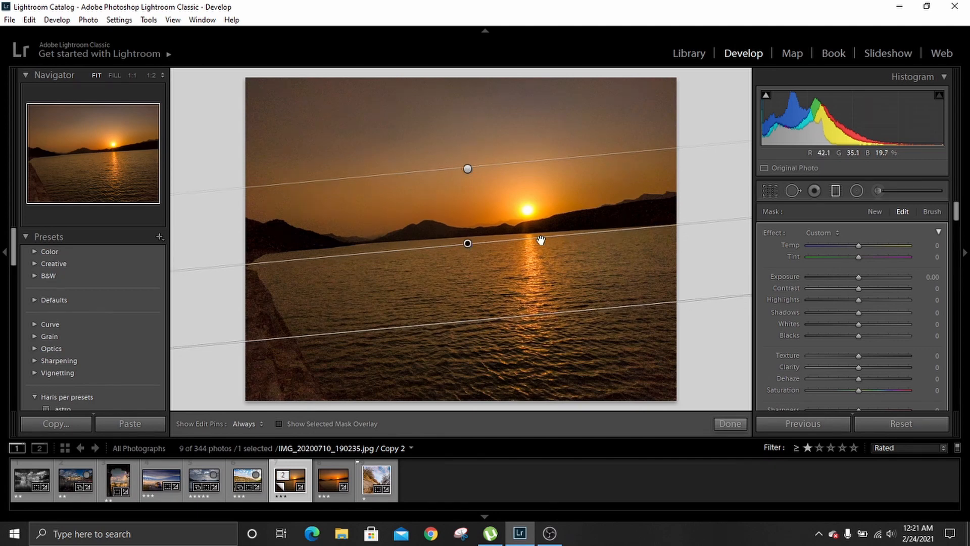
left_click_drag(541, 240, 549, 243)
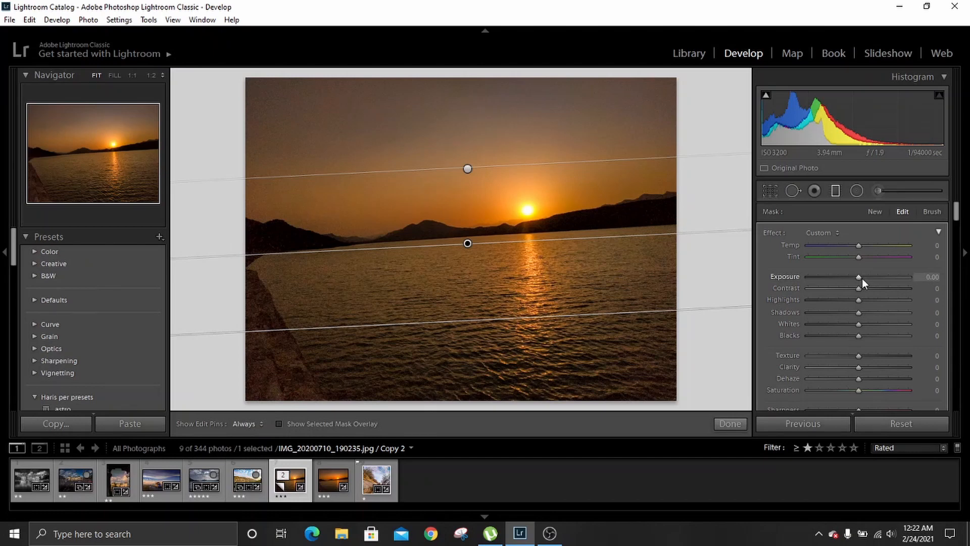
- Set the water filter's Exposure to 0.19 and Texture to −12, and lower its Clarity slightly
left_click_drag(858, 277, 860, 277)
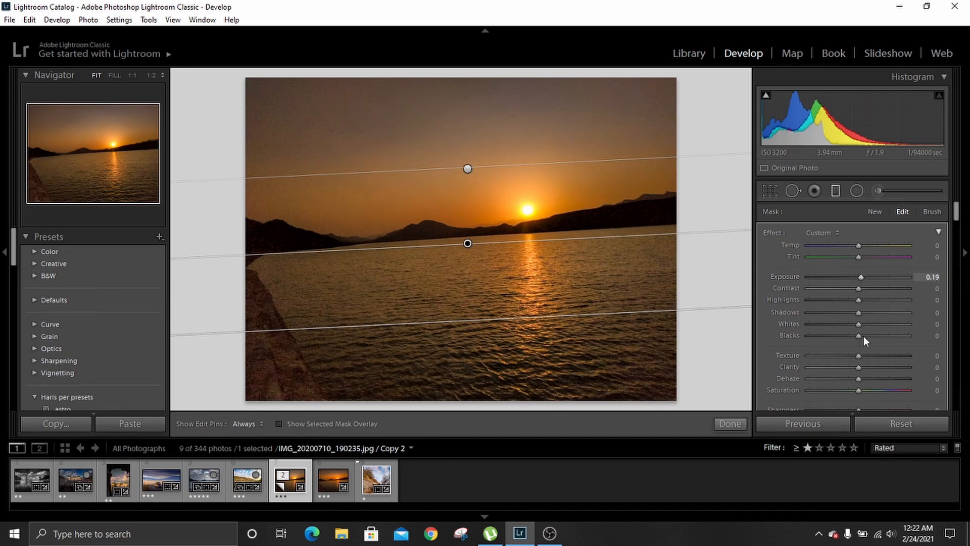
left_click_drag(858, 356, 853, 356)
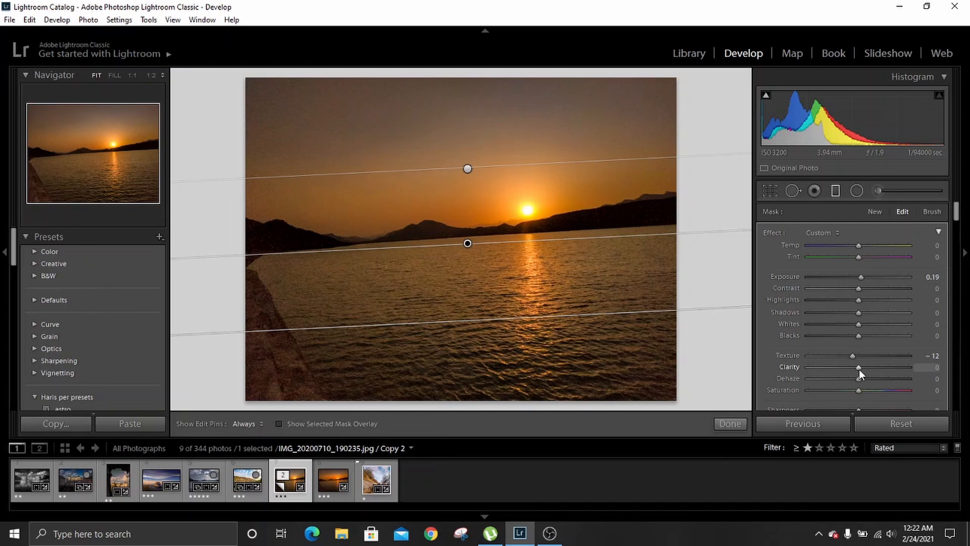
left_click_drag(854, 368, 853, 368)
- Add a third graduated filter rising from the lower water, centred in mid-lake and tilted parallel to the waterline
left_click(873, 211)
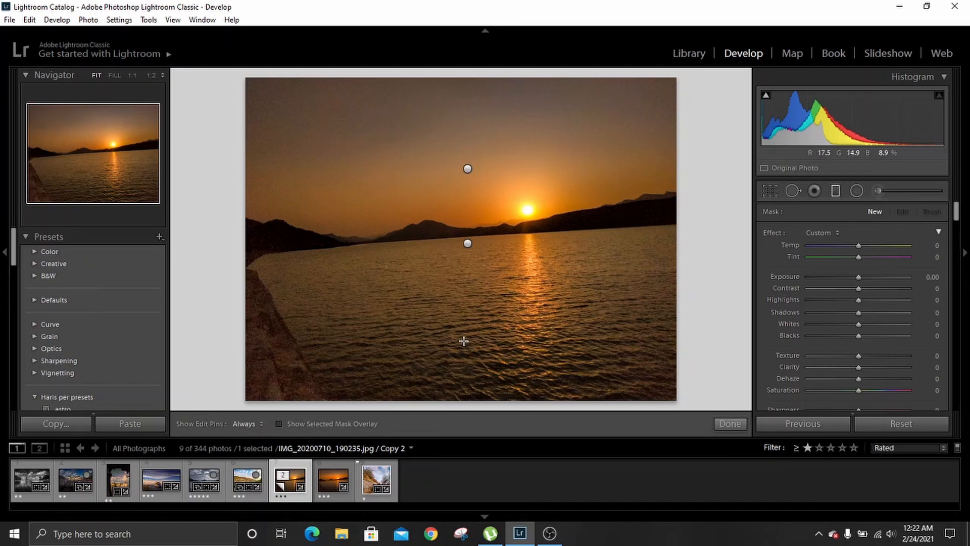
left_click_drag(464, 341, 454, 203)
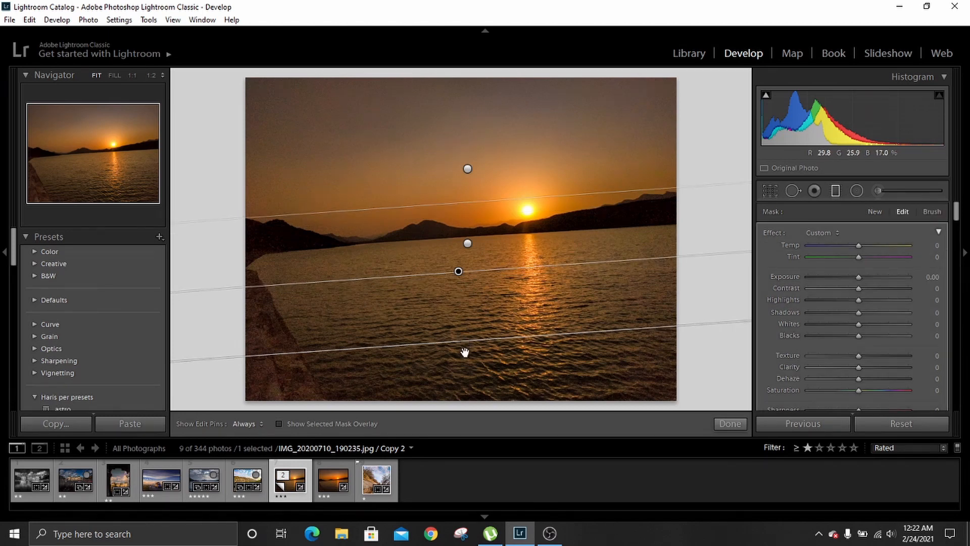
left_click_drag(465, 351, 466, 363)
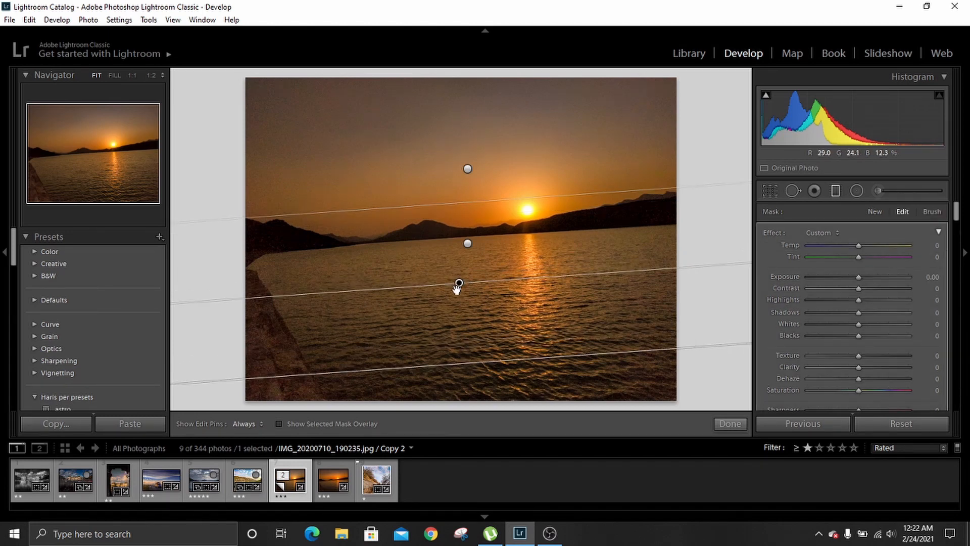
left_click_drag(459, 282, 459, 301)
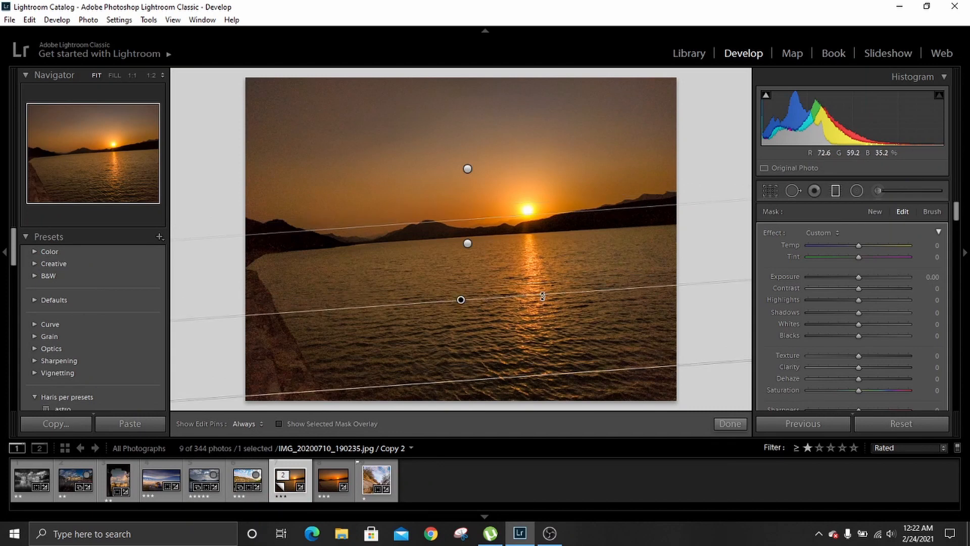
left_click_drag(542, 295, 544, 295)
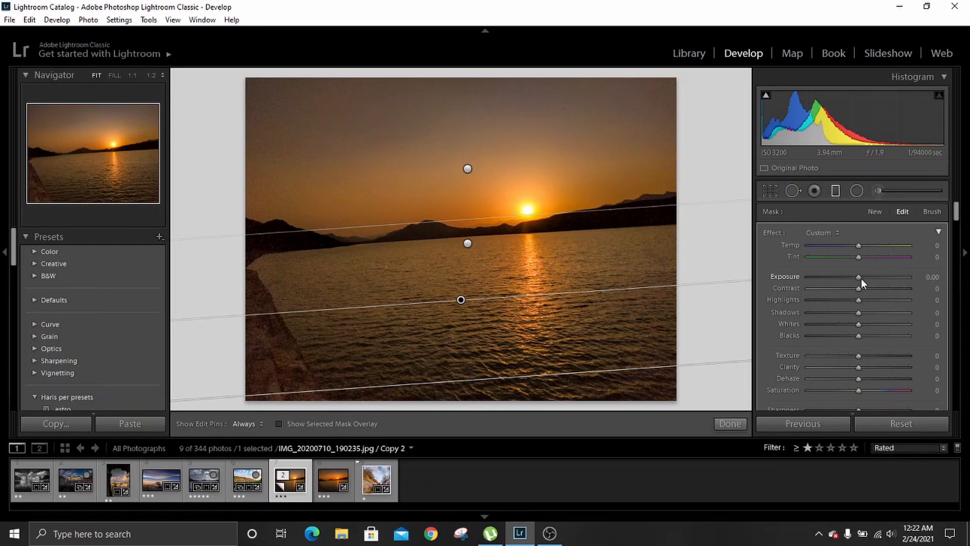
- Set the lower water filter's Exposure to −0.82, shift the gradient slightly further down, and finish the filter editing
left_click_drag(860, 277, 849, 280)
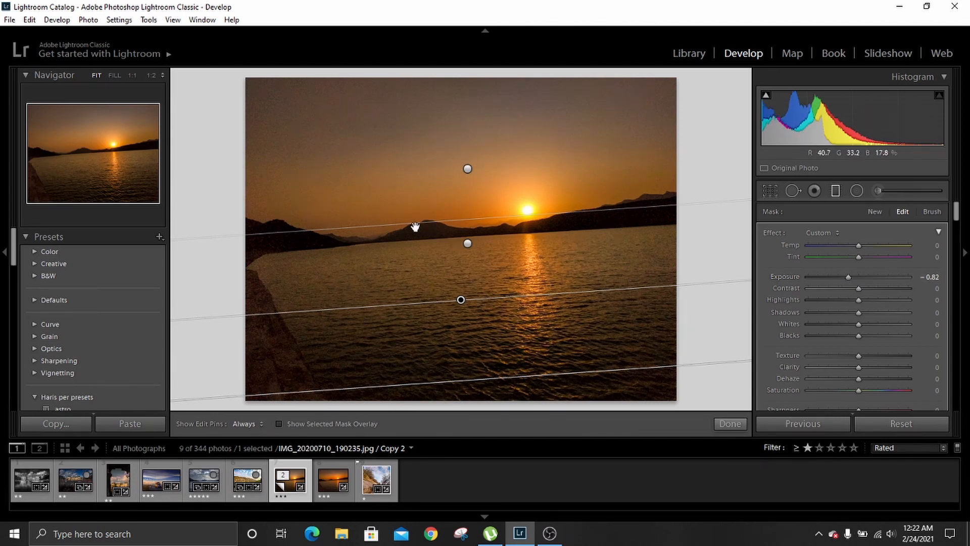
left_click_drag(481, 379, 483, 389)
left_click_drag(461, 304, 462, 314)
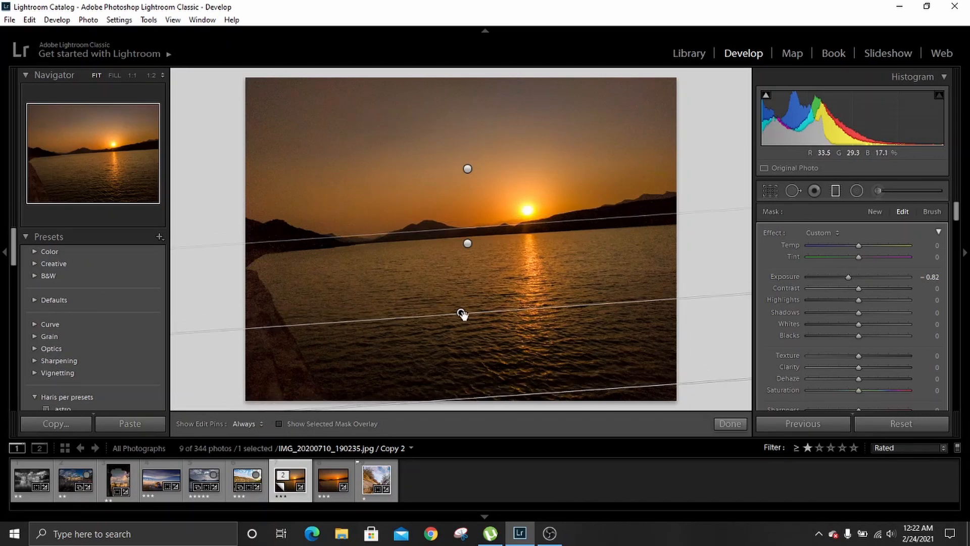
left_click(728, 424)
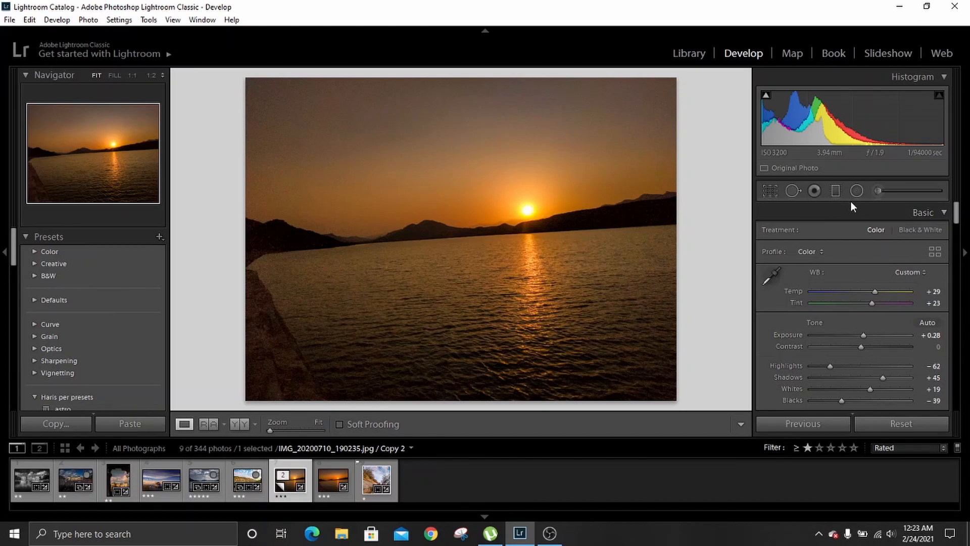
- Switch all graduated filters off and on again to compare the photo with and without them
left_click(837, 192)
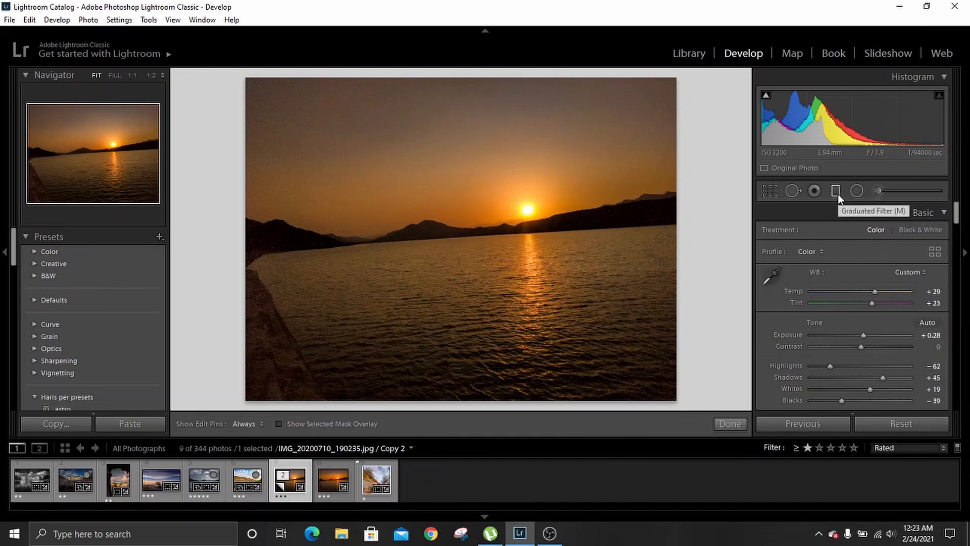
left_click_drag(954, 213, 955, 231)
left_click(766, 351)
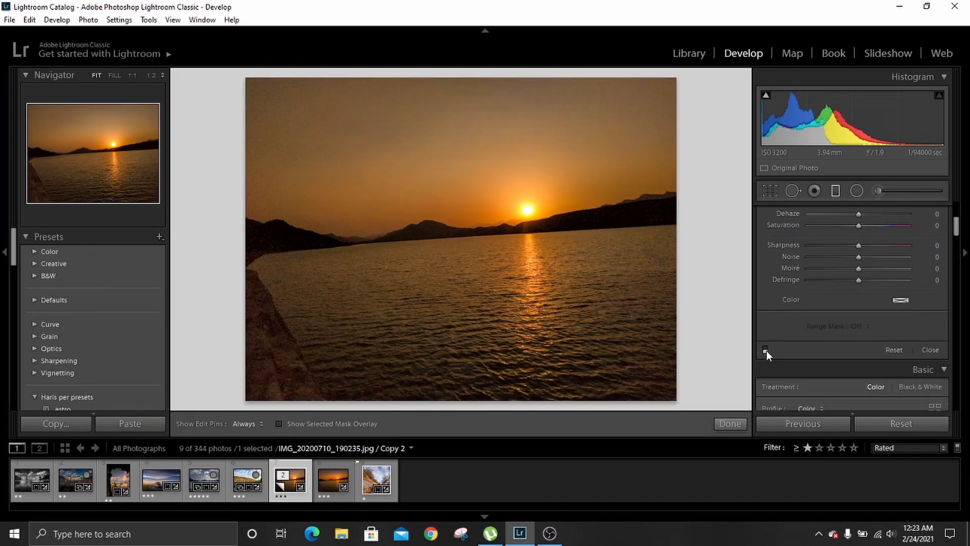
left_click(766, 351)
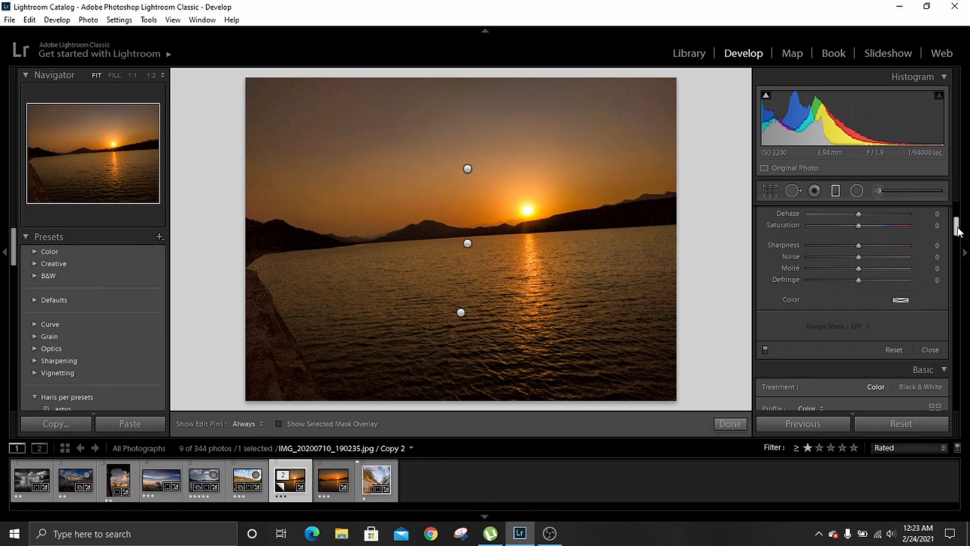
left_click_drag(958, 230, 957, 213)
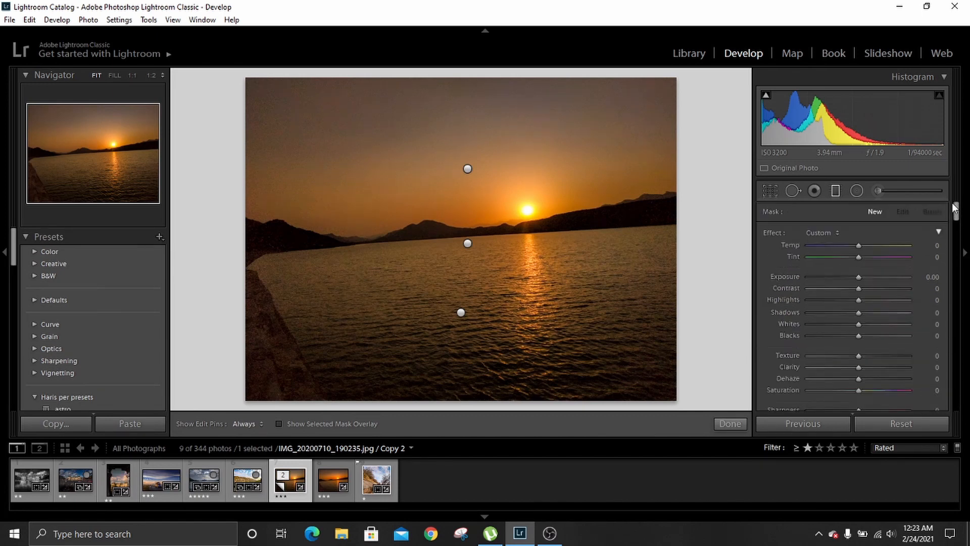
- Add a wide elliptical radial filter over the sun, hills and horizon, centred just beside the sun and extending past the photo's right edge
left_click(858, 191)
left_click_drag(957, 211, 957, 228)
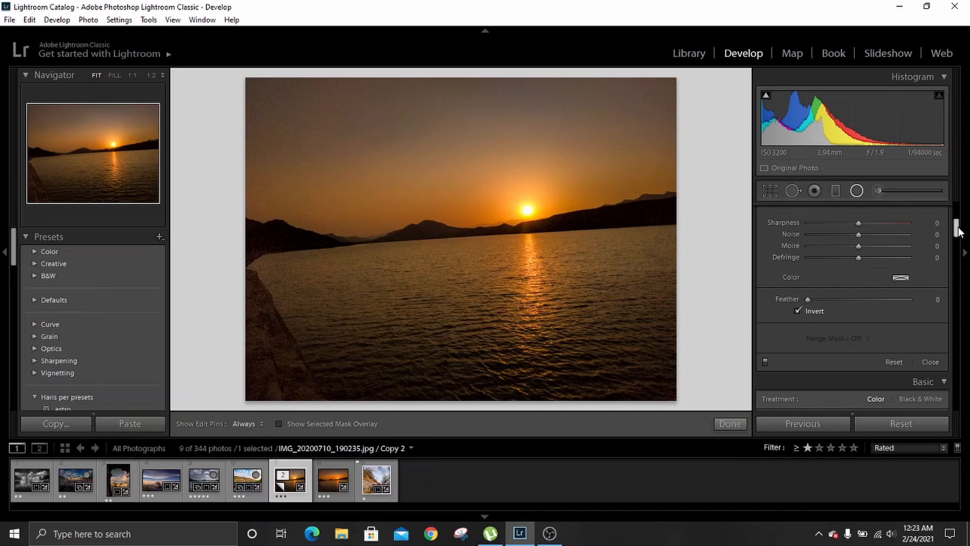
left_click_drag(957, 230, 960, 217)
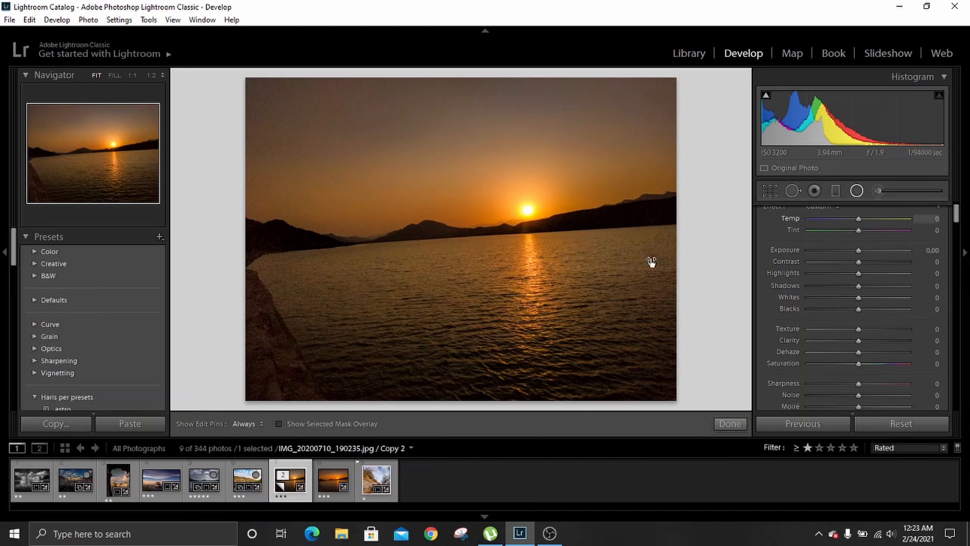
left_click_drag(373, 194, 617, 262)
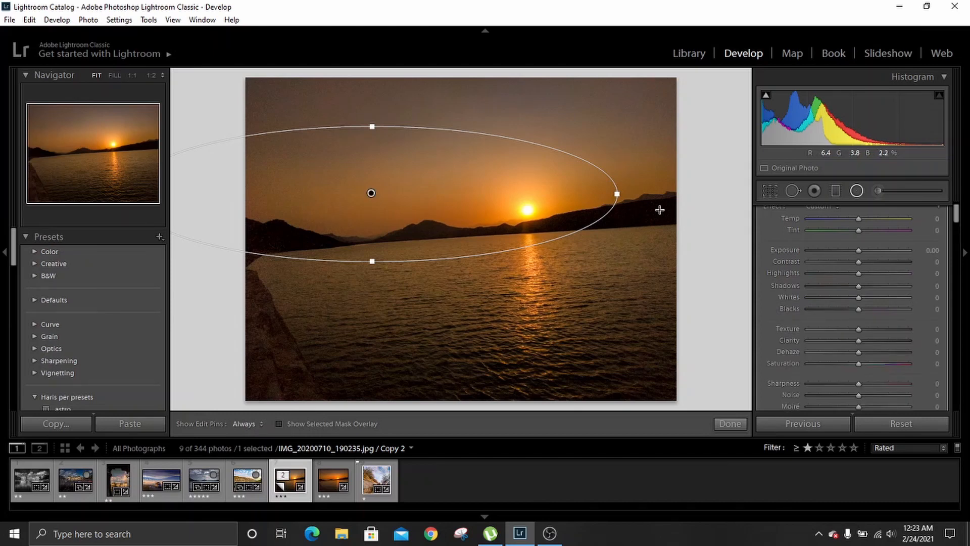
left_click_drag(618, 195, 730, 194)
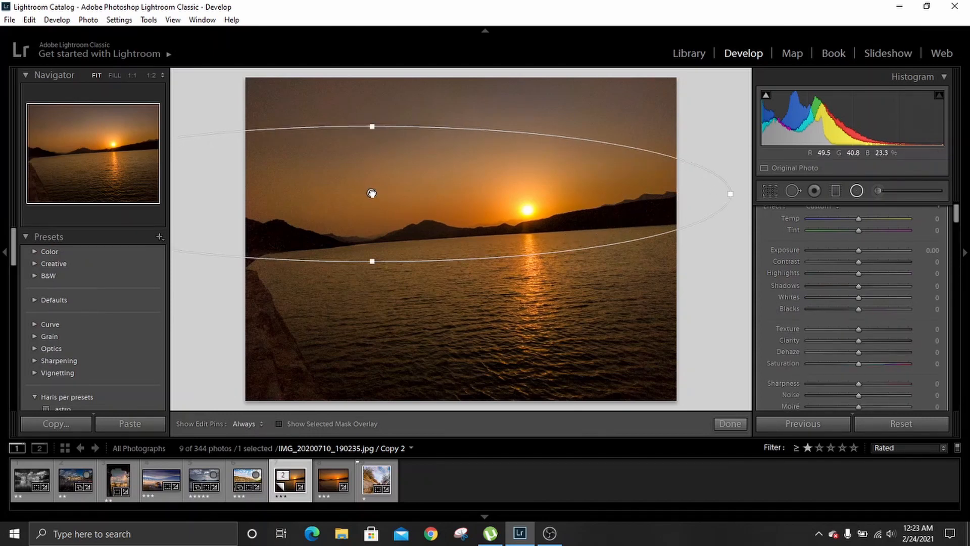
left_click_drag(373, 193, 580, 197)
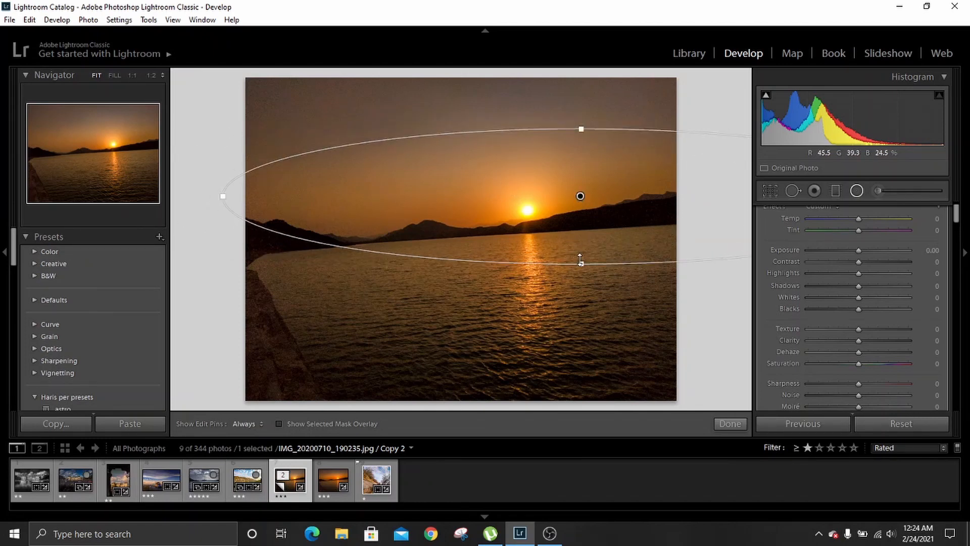
left_click_drag(579, 261, 581, 274)
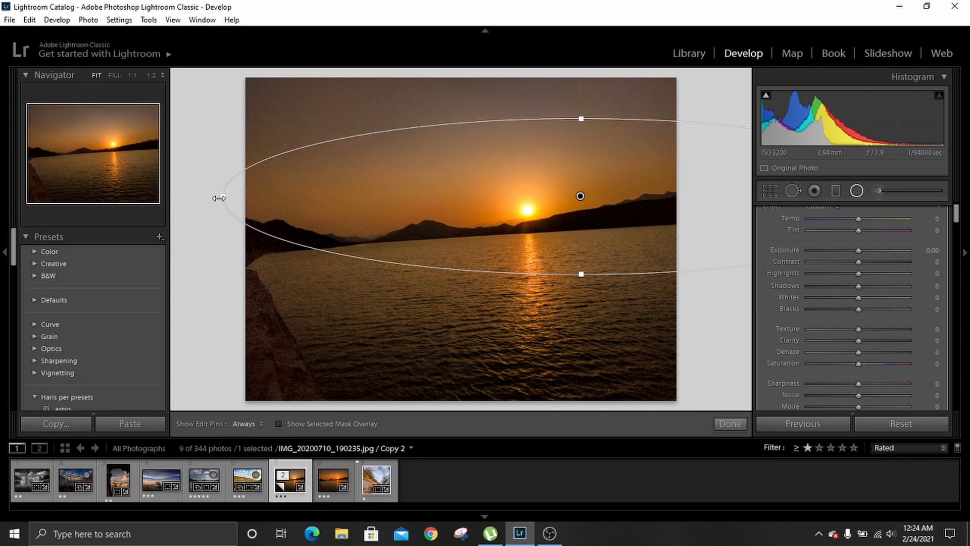
left_click_drag(223, 196, 206, 196)
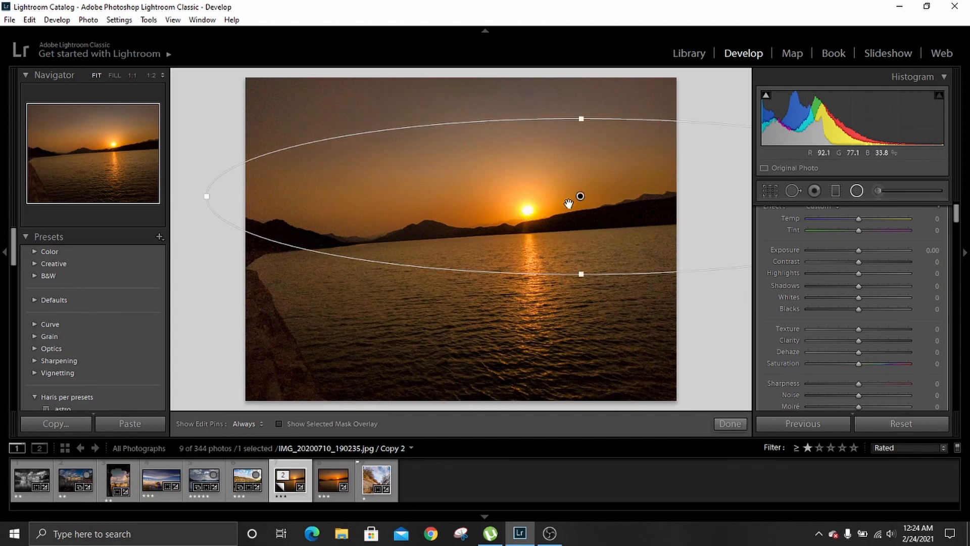
left_click_drag(582, 197, 606, 195)
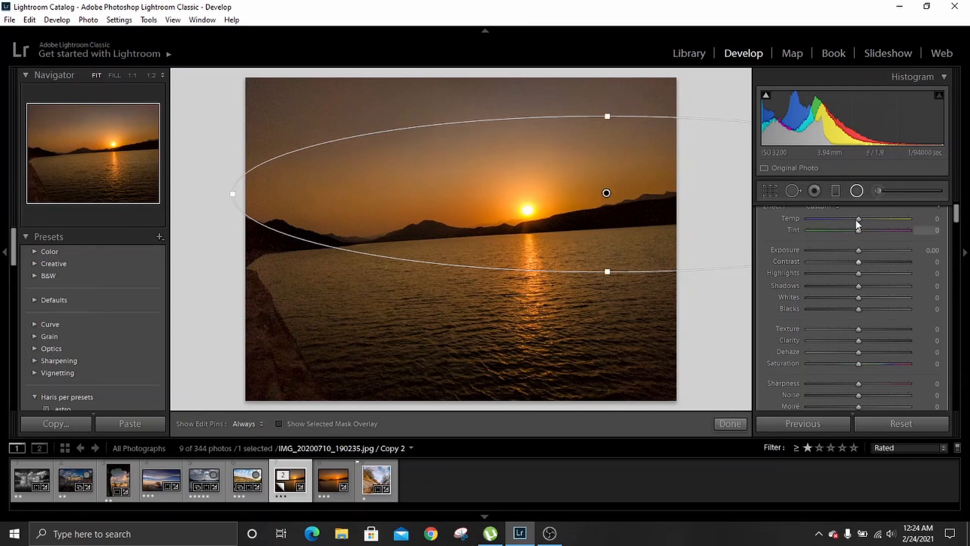
- Set the radial filter's Temp to 71 and Tint to 75
left_click_drag(859, 219, 895, 220)
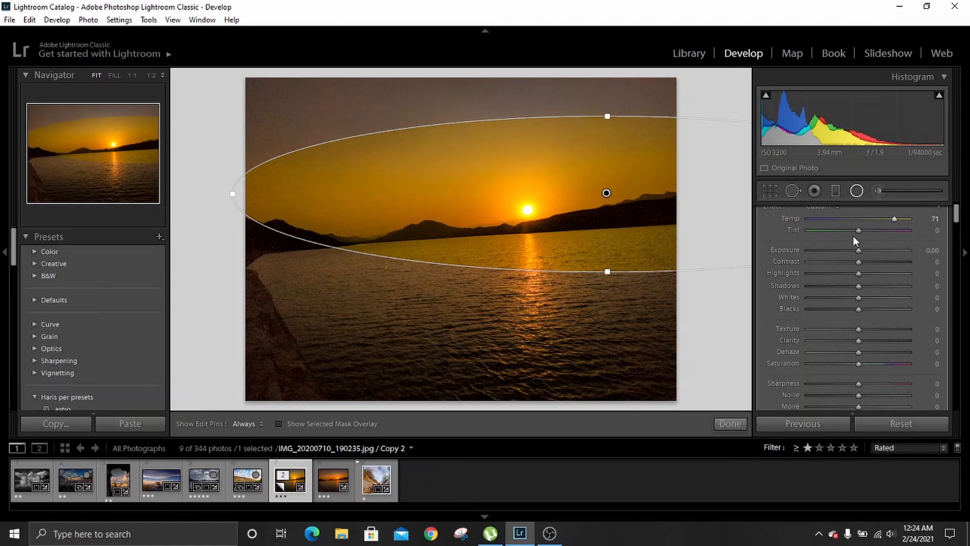
left_click_drag(859, 231, 895, 235)
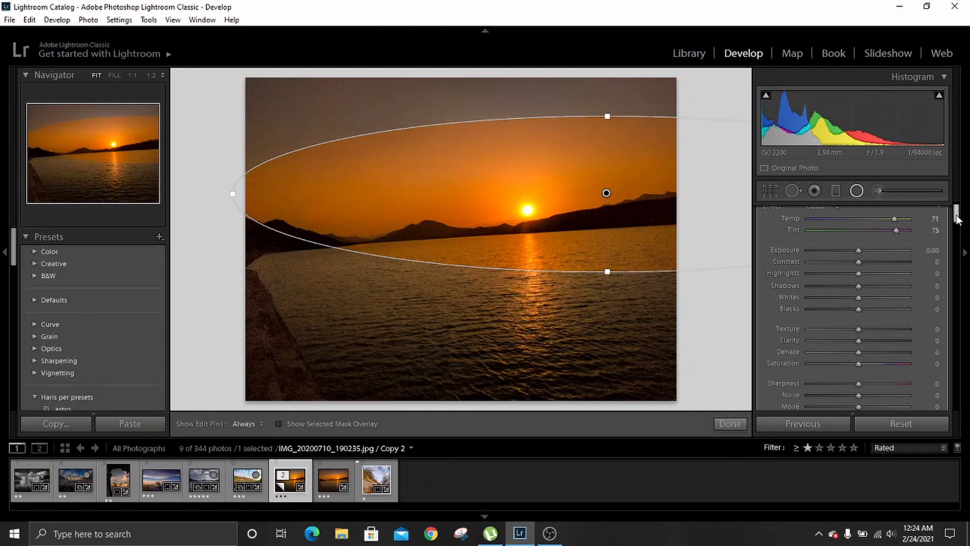
- Apply a Luminance range mask to the radial filter and set its Range to 27/100 while previewing the mask
left_click_drag(957, 218, 957, 234)
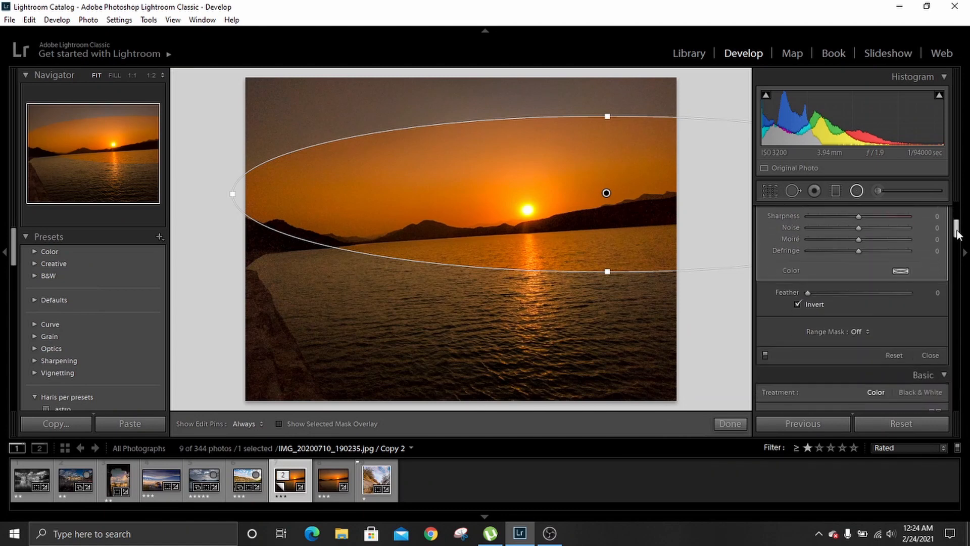
left_click(869, 336)
left_click(866, 373)
left_click_drag(957, 227, 958, 247)
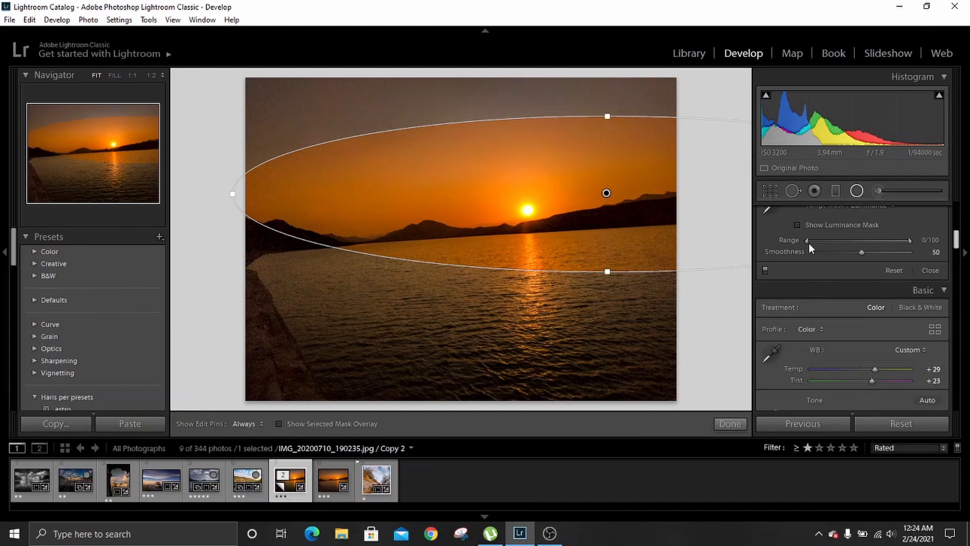
key("alt")
left_click(807, 241, "alt")
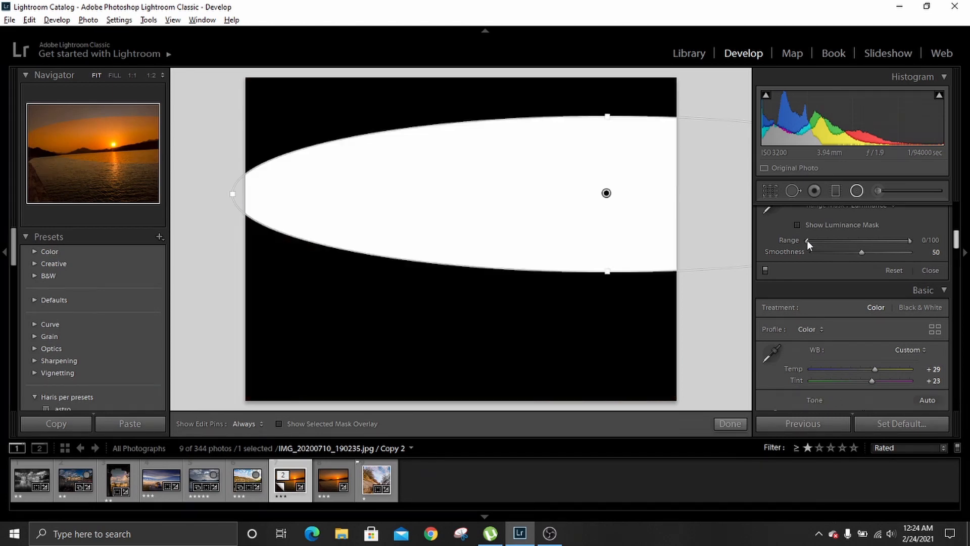
left_click_drag(807, 240, 810, 239)
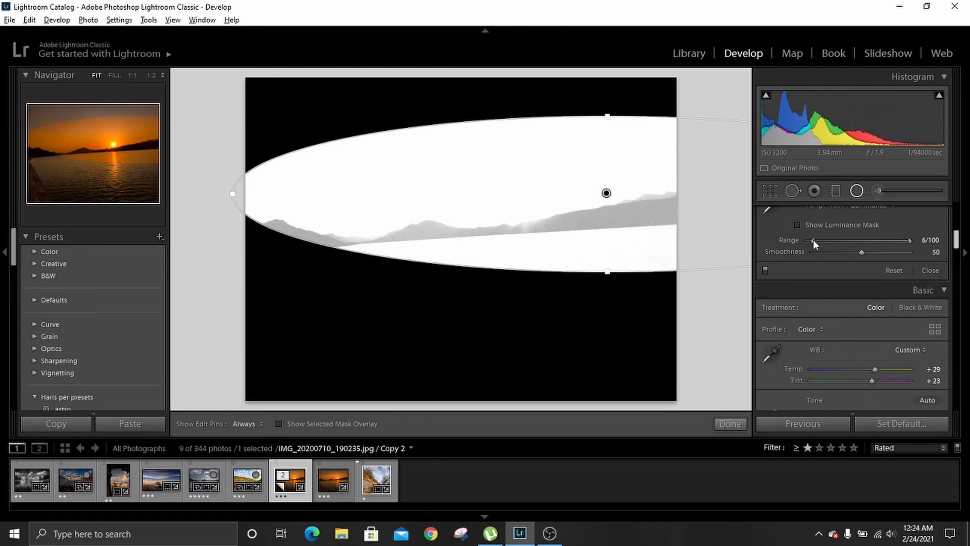
left_click_drag(814, 240, 827, 241)
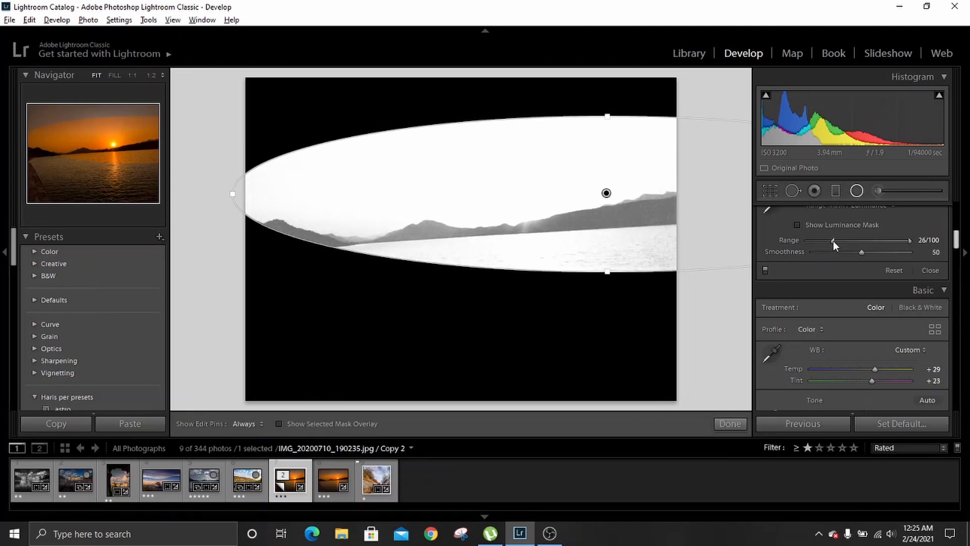
left_click_drag(833, 240, 834, 240)
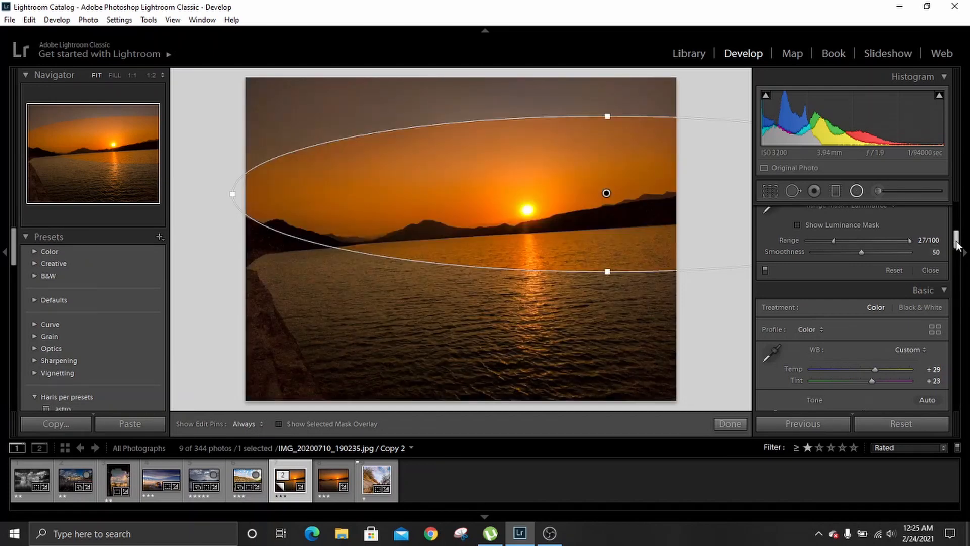
- Set the radial filter's Feather to 100 and finish editing the filter
scroll(956, 245, "up", 3)
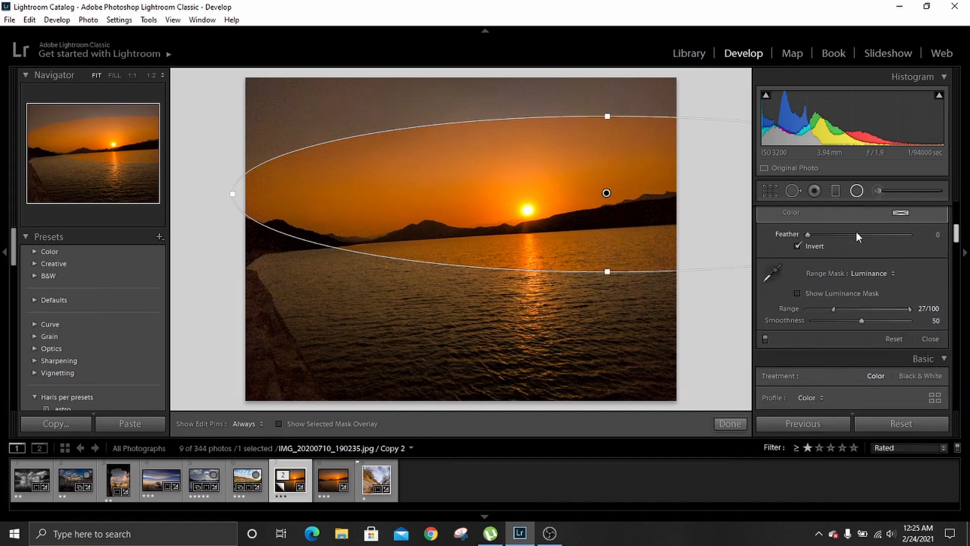
left_click_drag(806, 235, 914, 239)
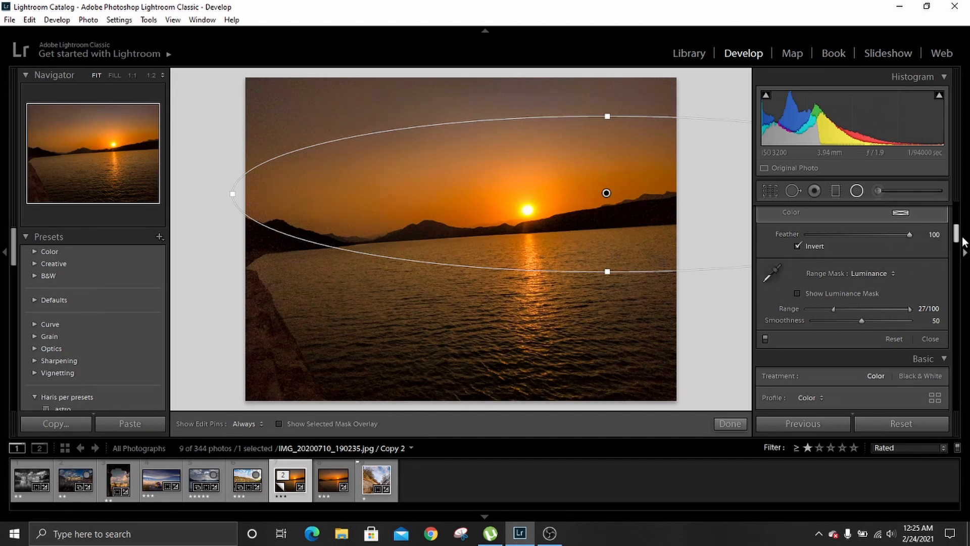
left_click_drag(958, 240, 958, 223)
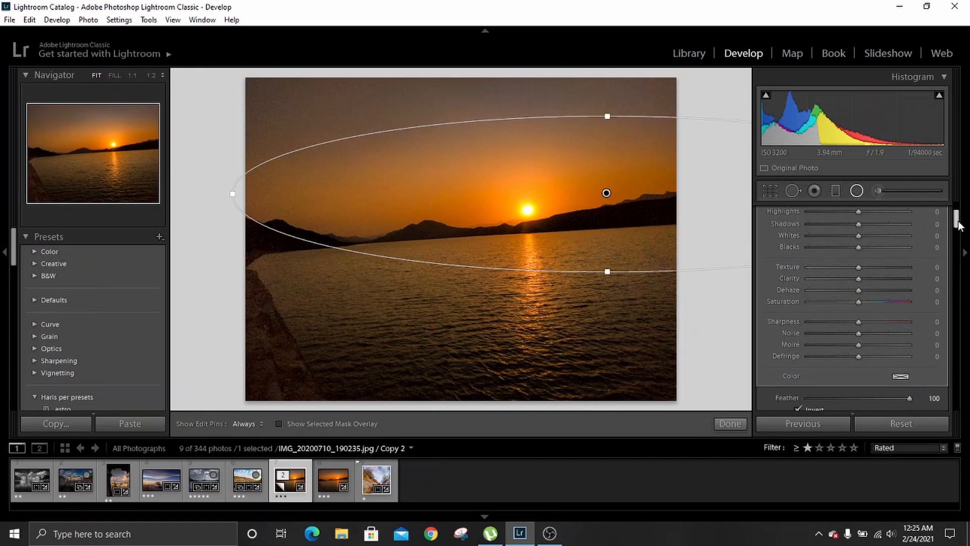
left_click_drag(959, 226, 958, 215)
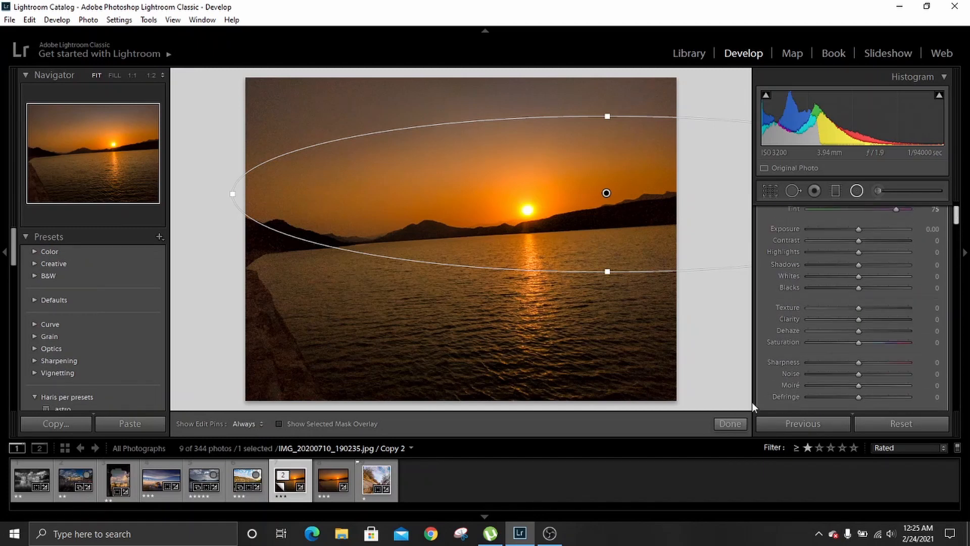
left_click(732, 423)
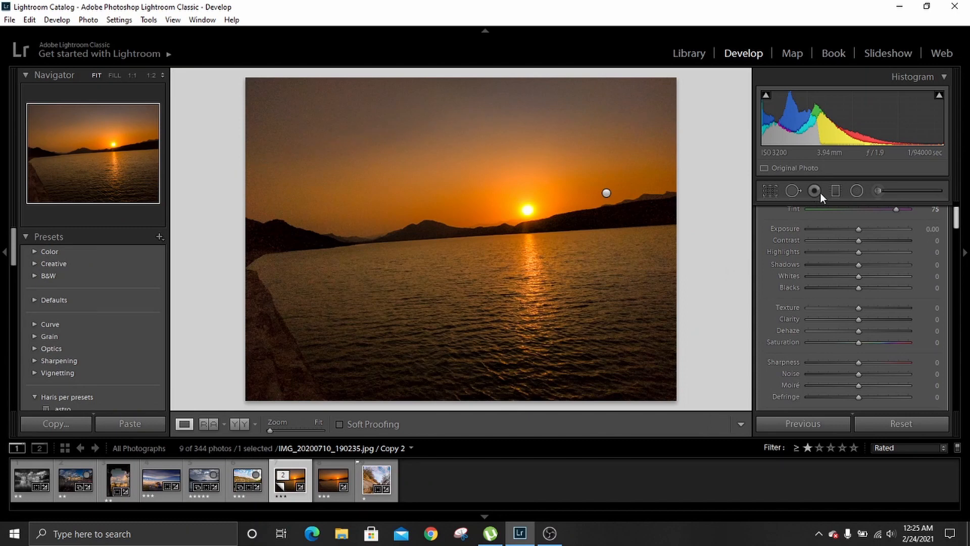
- Compare the photo with the radial filter switched off and on, leaving the filter enabled when closing the Radial Filter tool
left_click(857, 191)
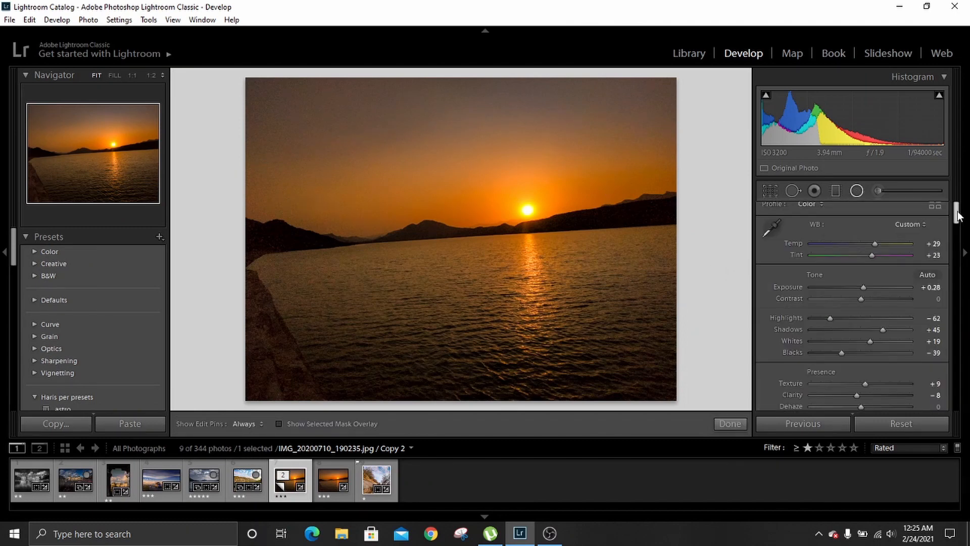
left_click_drag(958, 212, 959, 234)
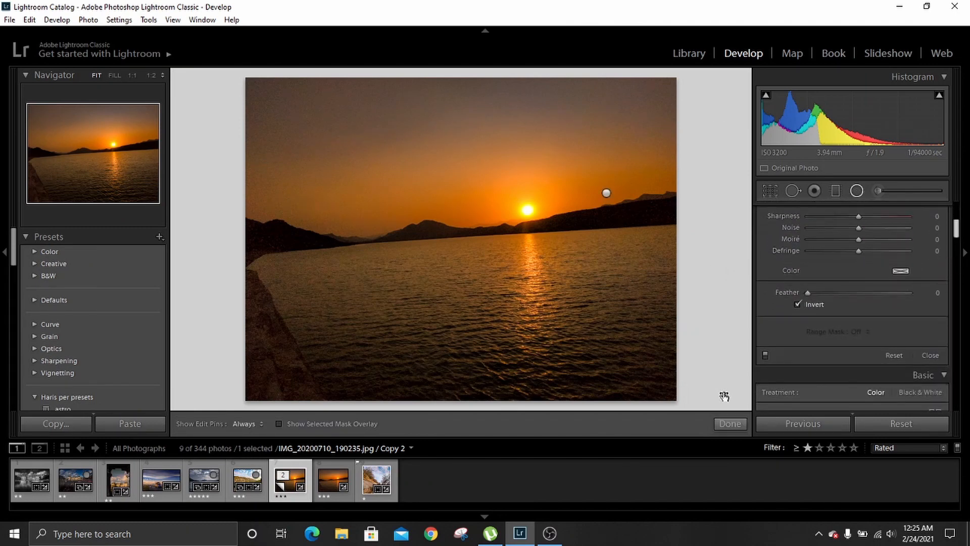
left_click(765, 359)
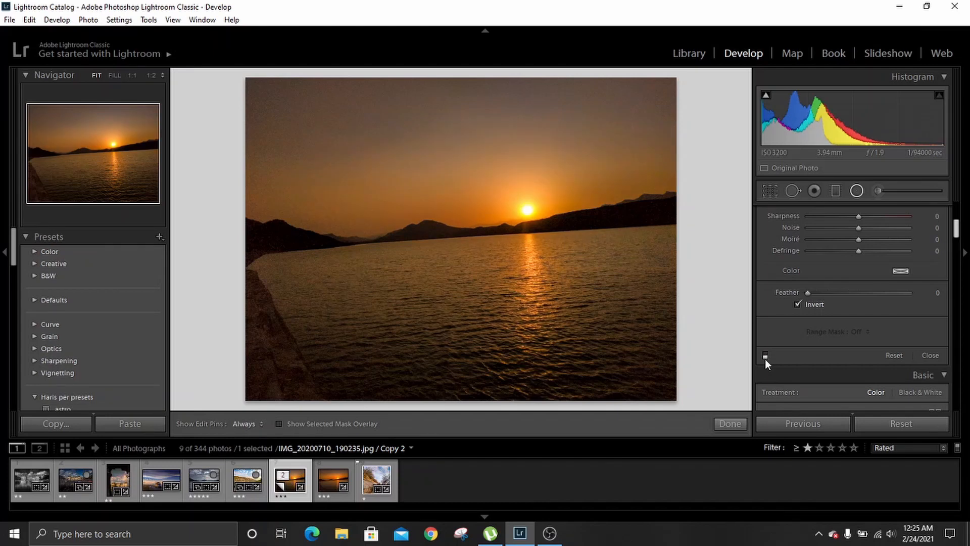
left_click(765, 357)
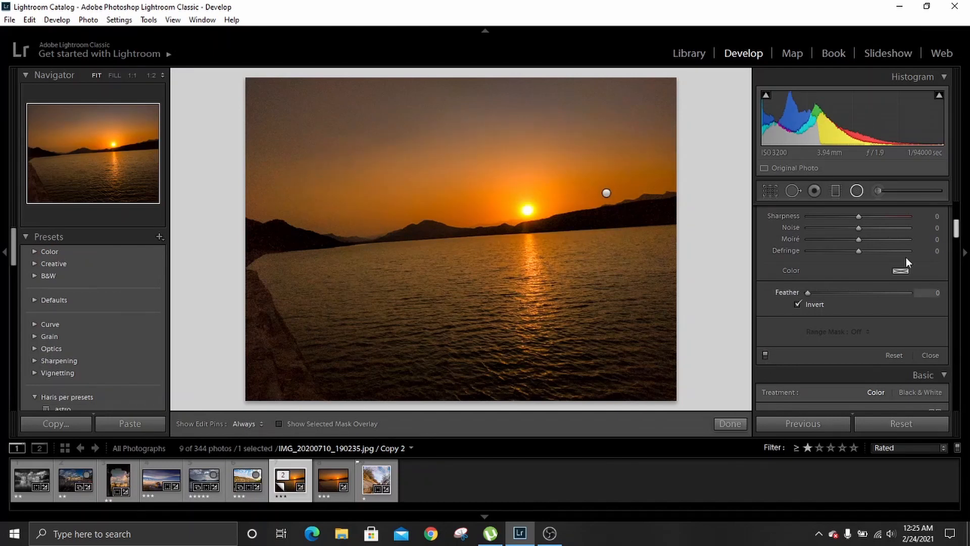
left_click(862, 196)
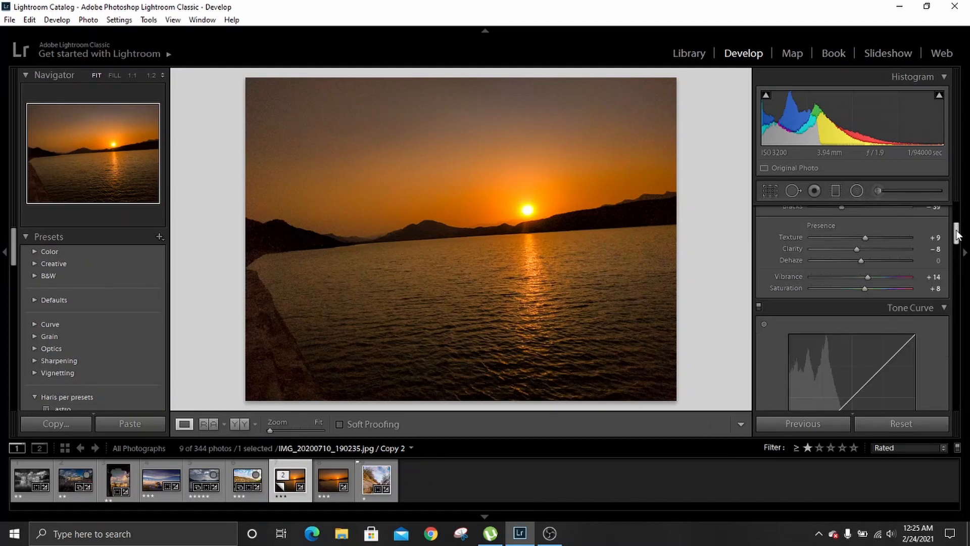
- Set the HSL Hue values to Red -8 and Orange -18
left_click_drag(960, 234, 960, 269)
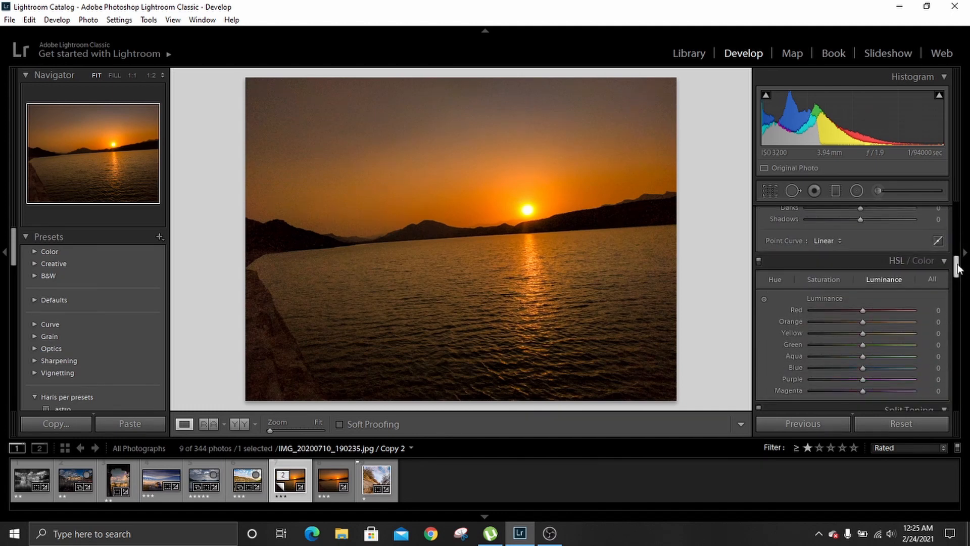
left_click_drag(957, 268, 958, 272)
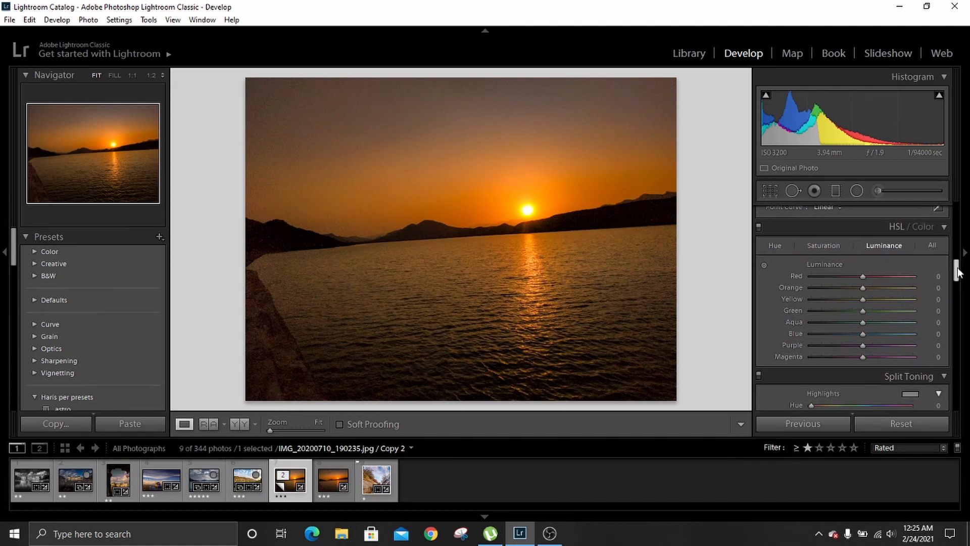
left_click(779, 246)
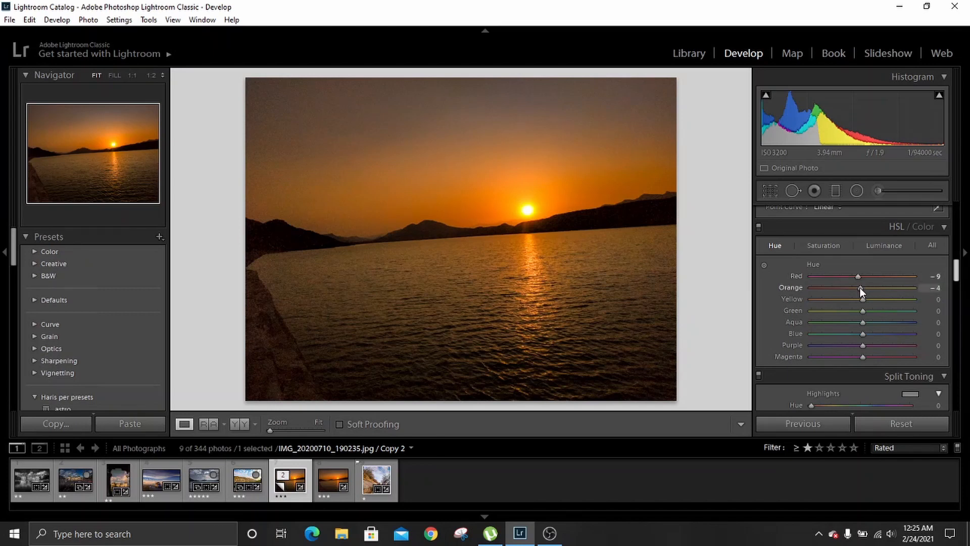
left_click_drag(860, 287, 854, 288)
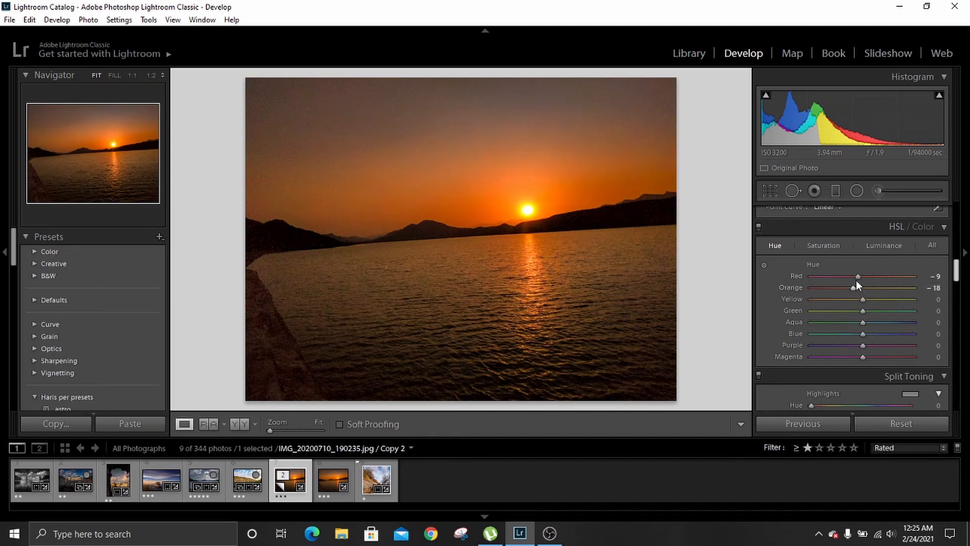
left_click_drag(857, 277, 858, 278)
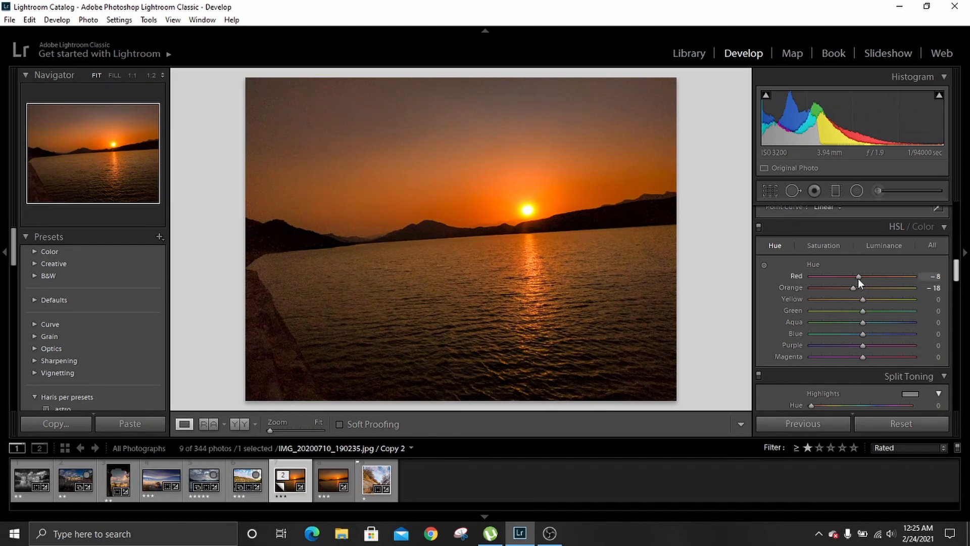
- Set HSL Saturation to Red +28, Orange +21, Yellow +22 and Luminance to Red +7, Orange +21, Yellow +16, previewing HSL off and on
left_click(830, 247)
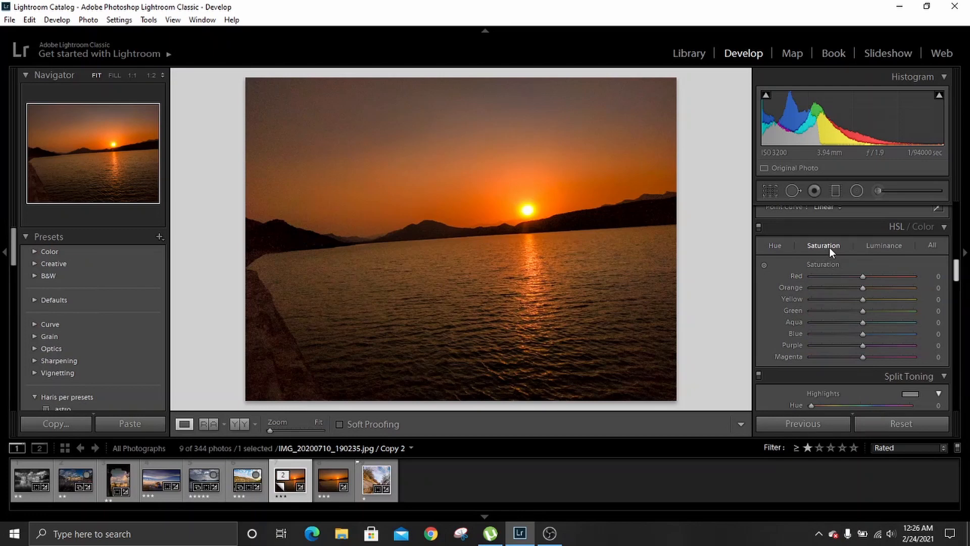
left_click_drag(860, 275, 875, 299)
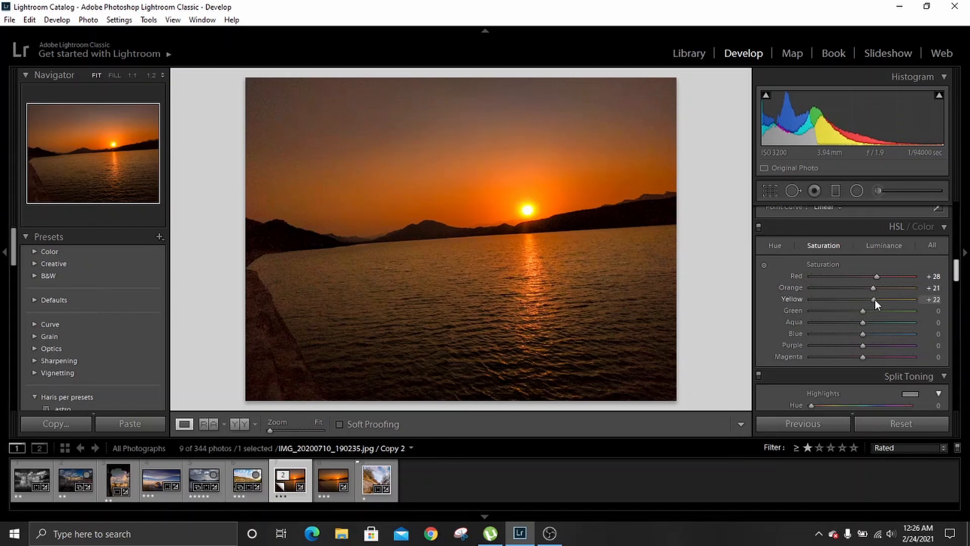
left_click(885, 247)
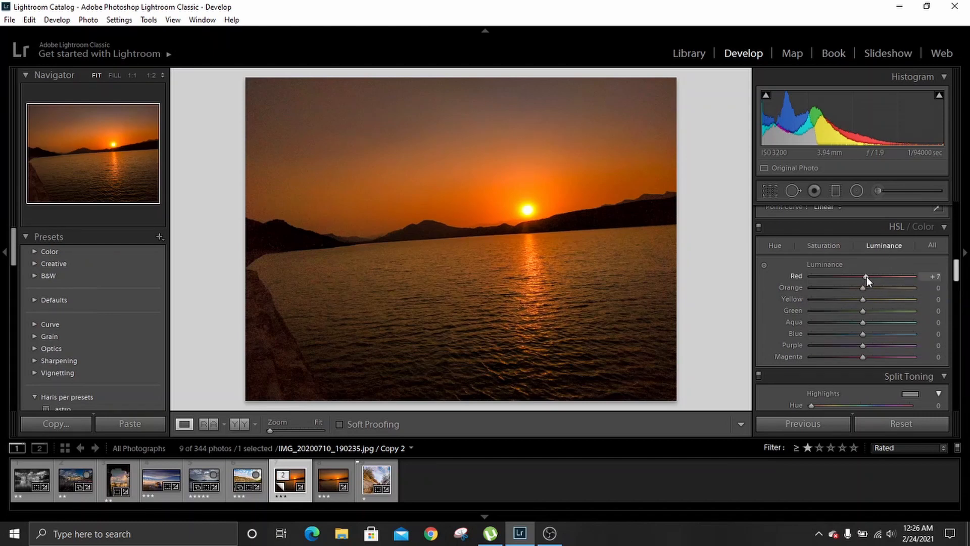
mouse_move(863, 289)
left_mouse_down()
mouse_move(874, 289)
mouse_move(866, 301)
left_mouse_up()
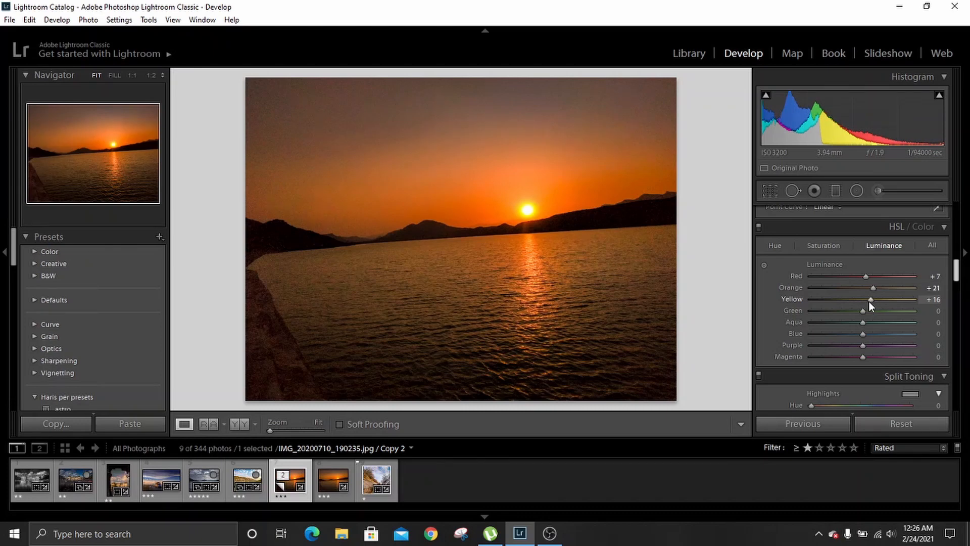
left_click(759, 229)
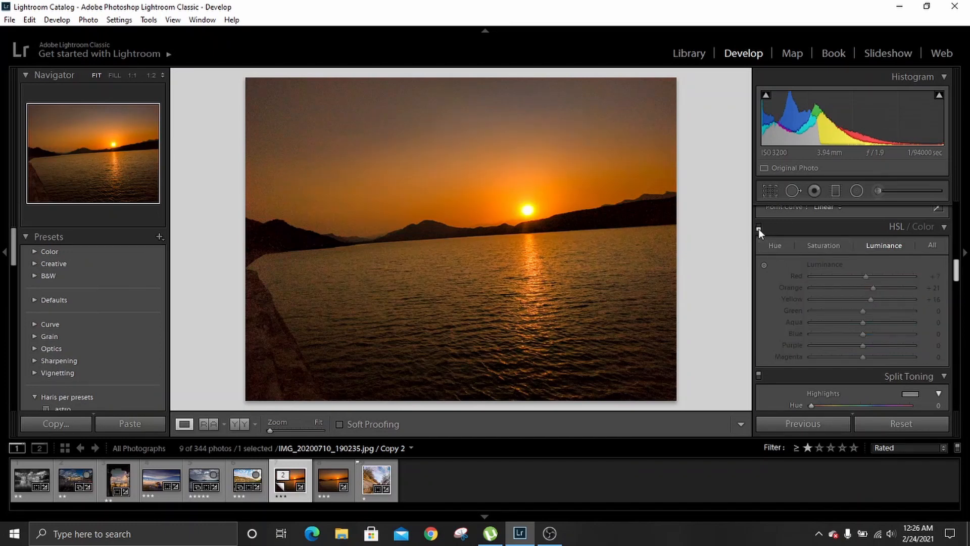
left_click(759, 228)
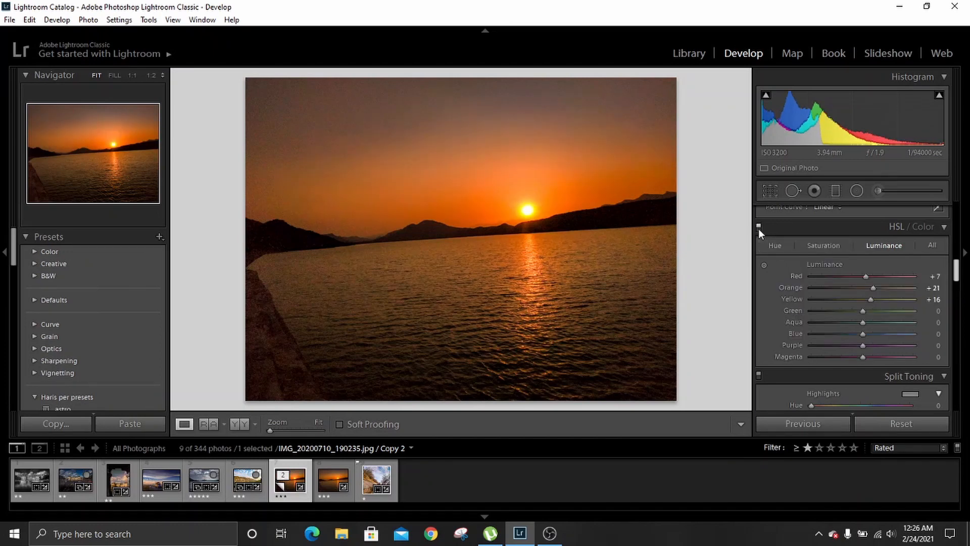
- Set the Sharpening values to Amount 80, Radius 1.6, Detail 56 and Masking 69
left_click_drag(958, 271, 961, 301)
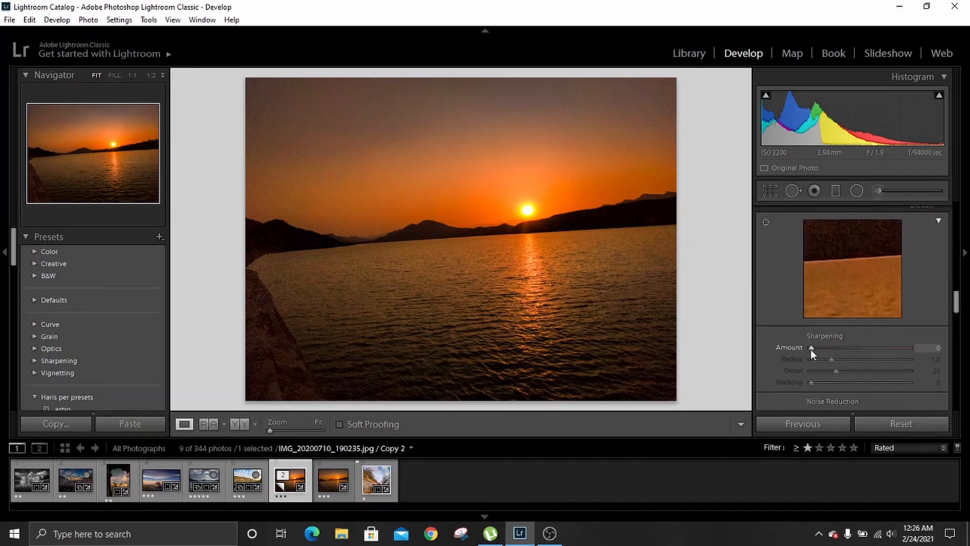
left_click_drag(810, 349, 870, 382)
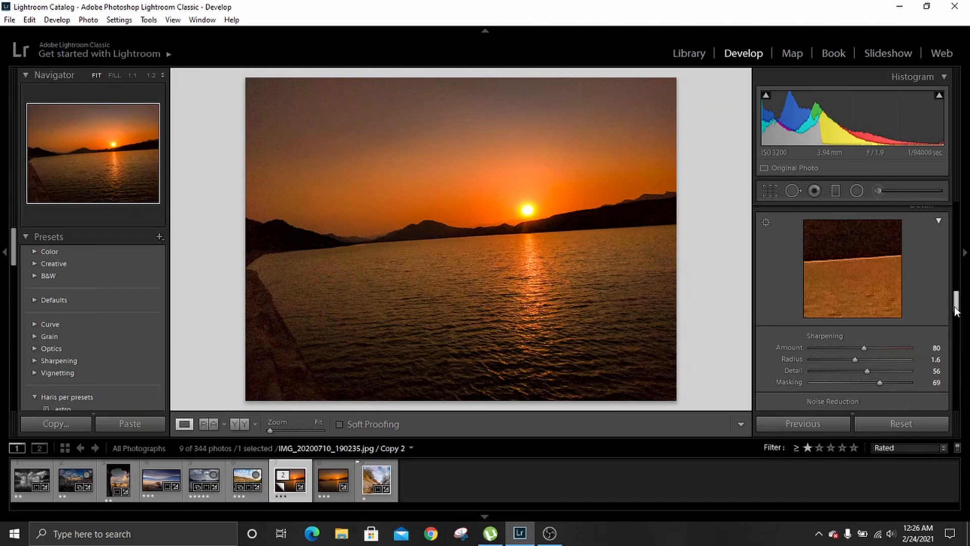
- Apply a light Luminance noise reduction to the photo, leaving Color noise reduction at 0
left_click_drag(957, 311, 958, 321)
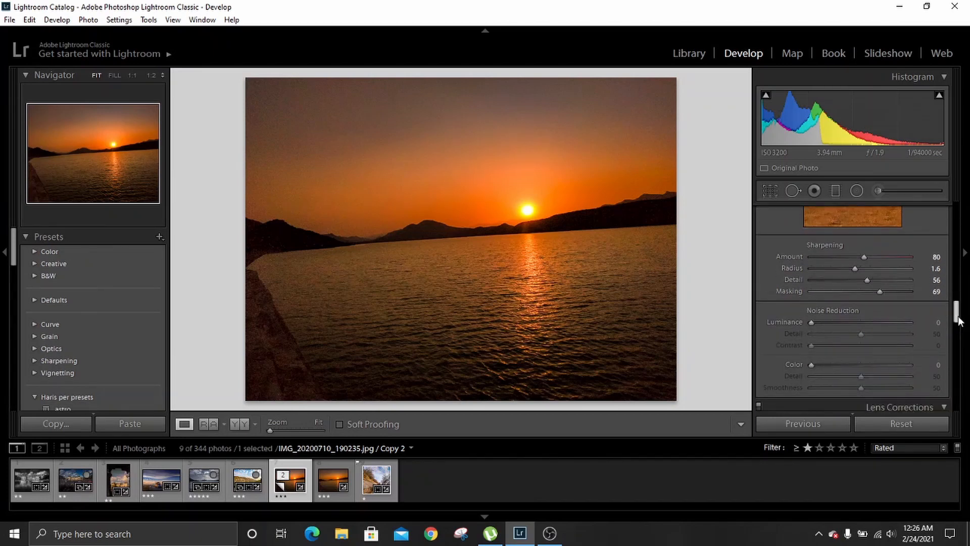
left_click_drag(811, 322, 820, 327)
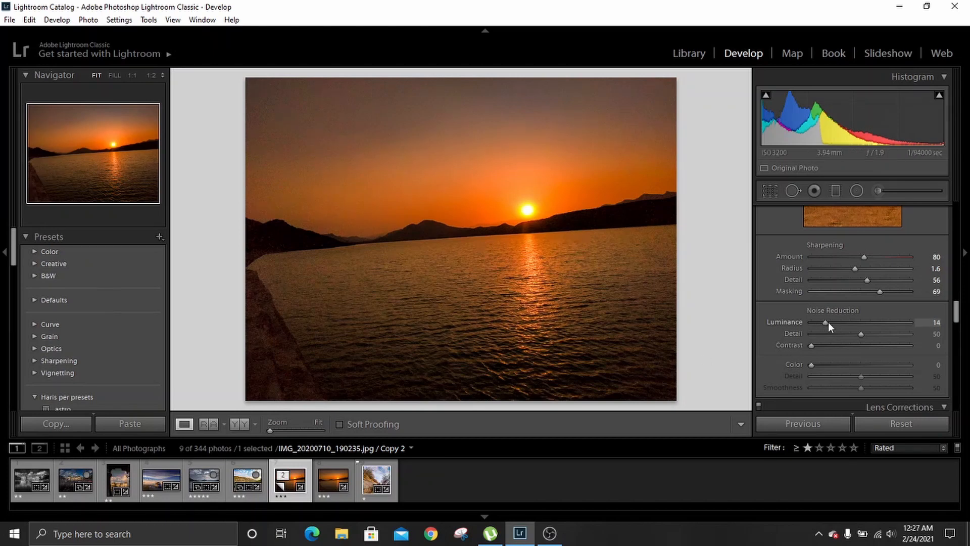
left_click_drag(829, 323, 834, 324)
- Compare the original and edited photo side by side in the Before and After view
left_click_drag(956, 317, 957, 333)
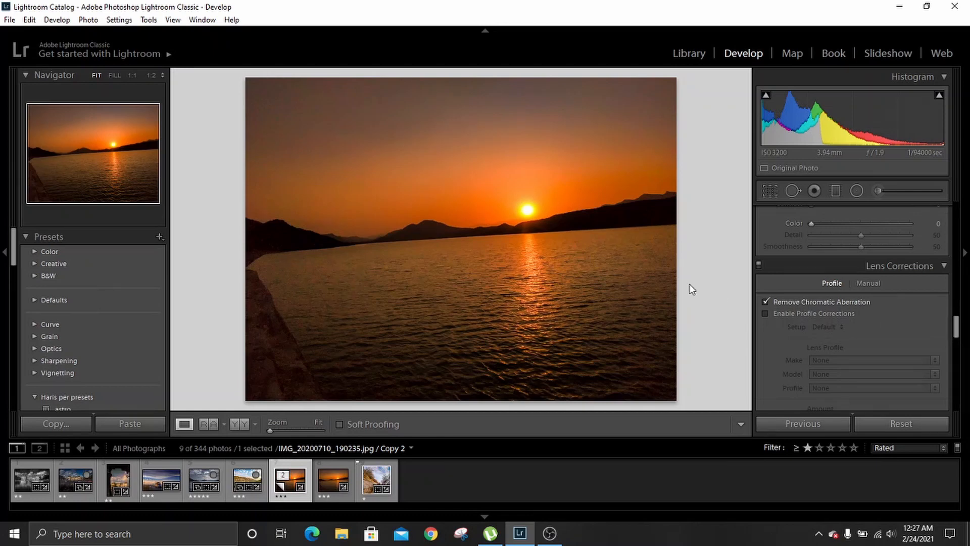
left_click(244, 425)
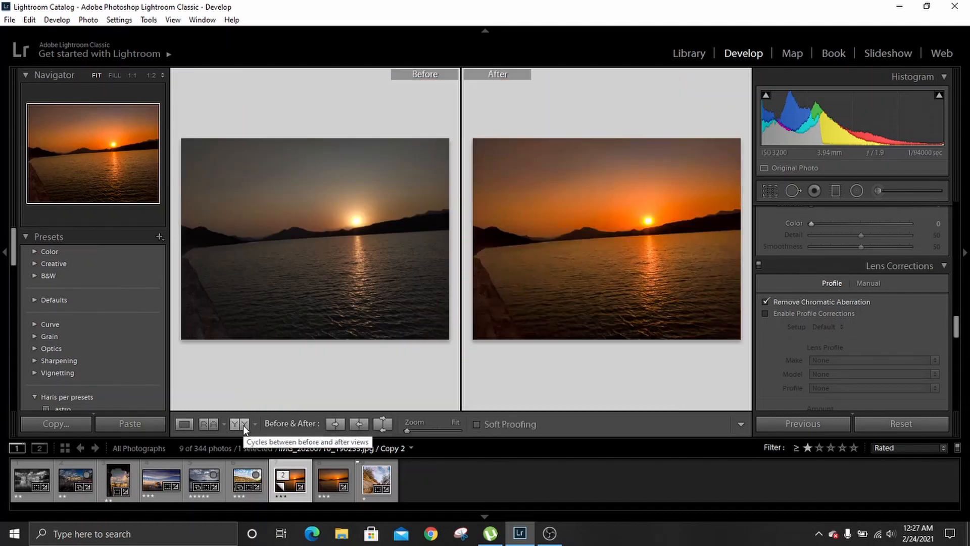